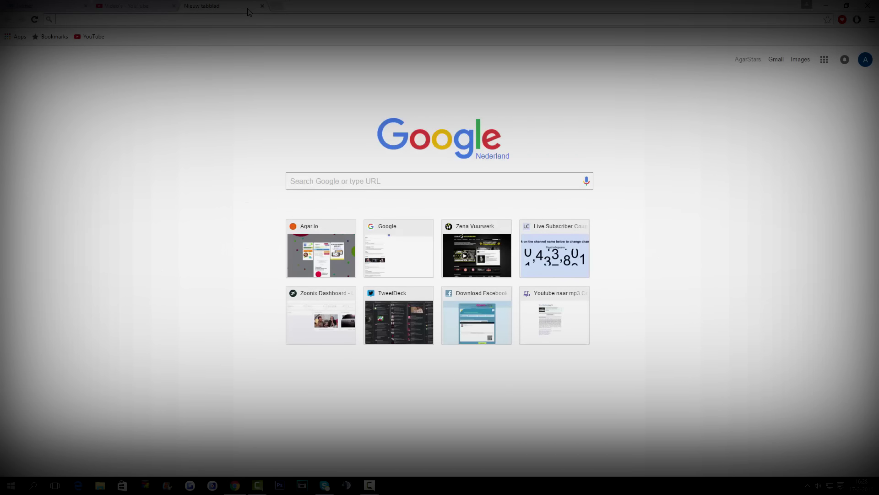
{"action": "type", "text": "www."}
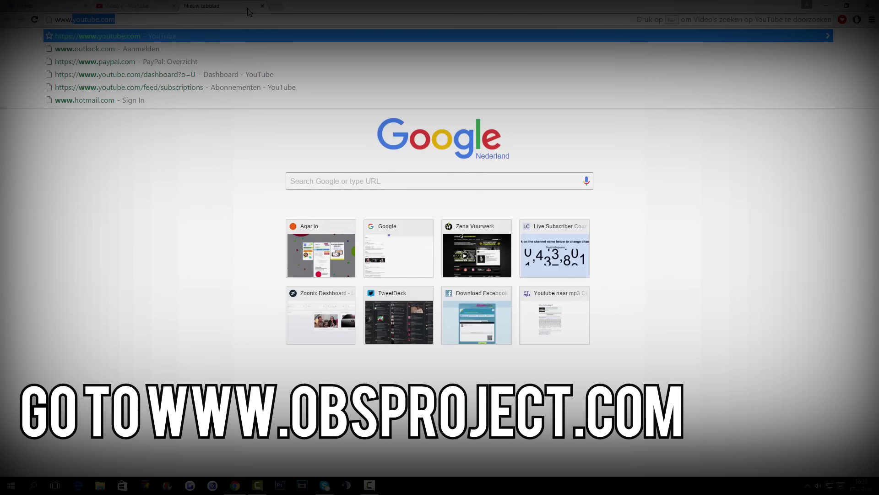
{"action": "type", "text": "obsproject.com"}
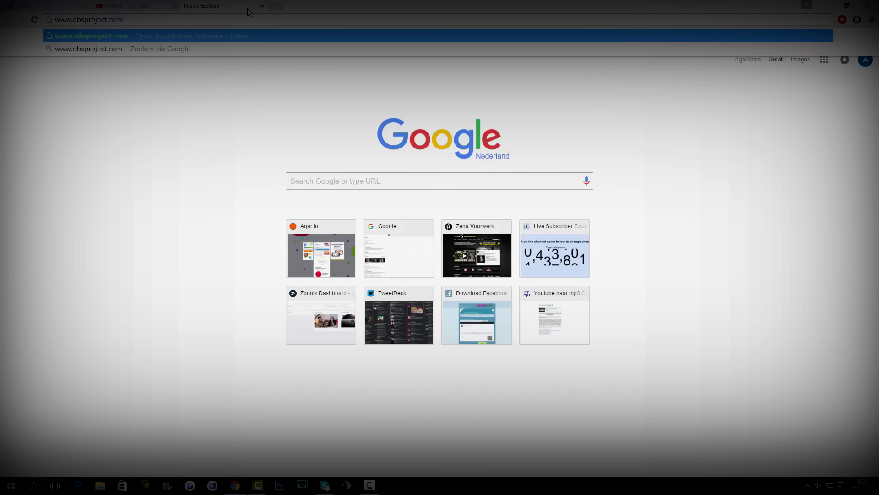
{"action": "key", "text": "Return"}
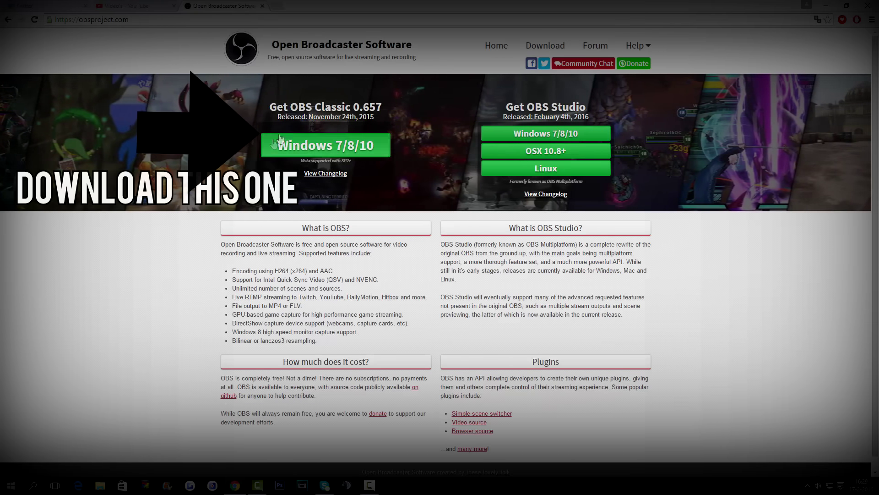
{"action": "left_click_drag", "start_coordinate": [312, 99], "coordinate": [327, 146]}
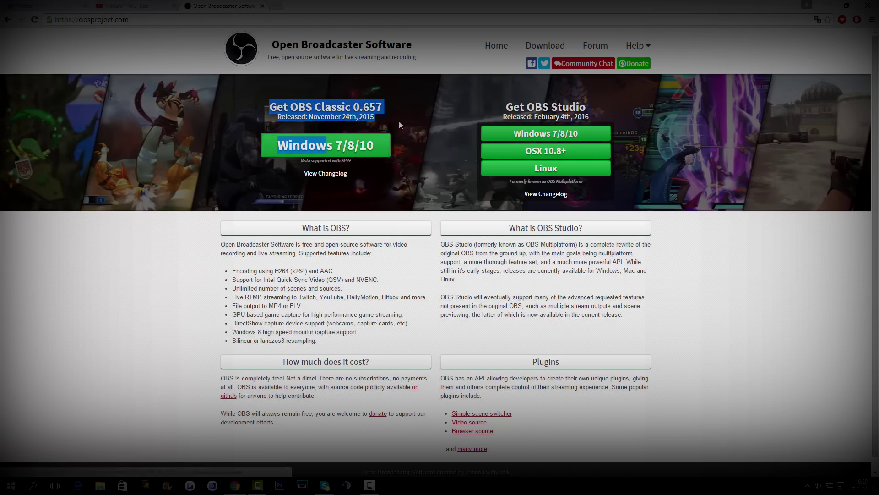
{"action": "left_click_drag", "start_coordinate": [284, 107], "coordinate": [331, 106]}
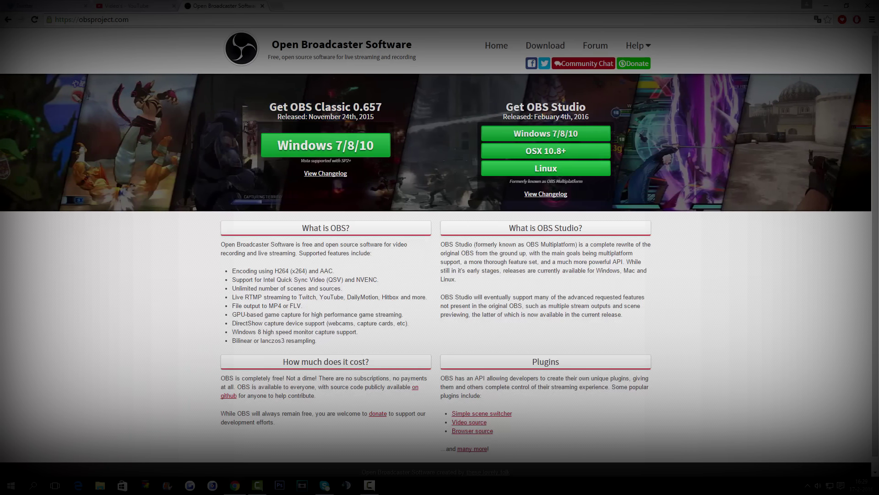
Search the computer for "obs" and launch the 64-bit version of Open Broadcaster Software.
{"action": "key", "text": "super+x"}
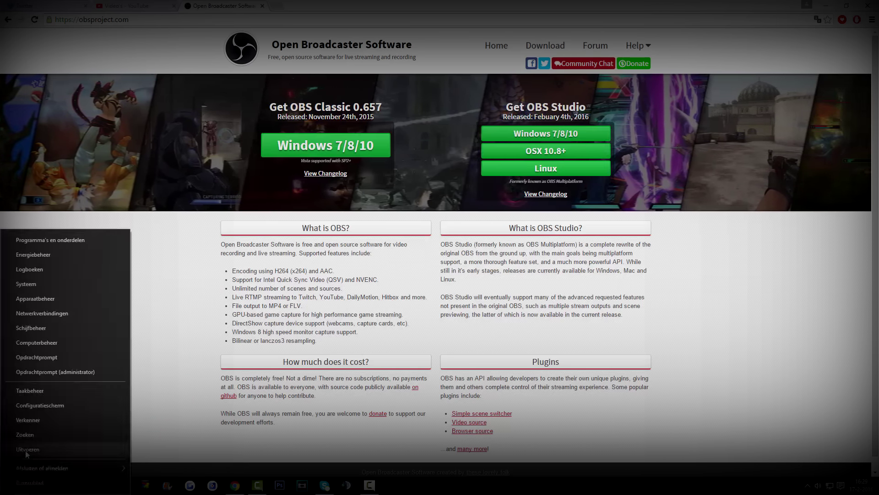
{"action": "left_click", "coordinate": [32, 435]}
{"action": "type", "text": "obs"}
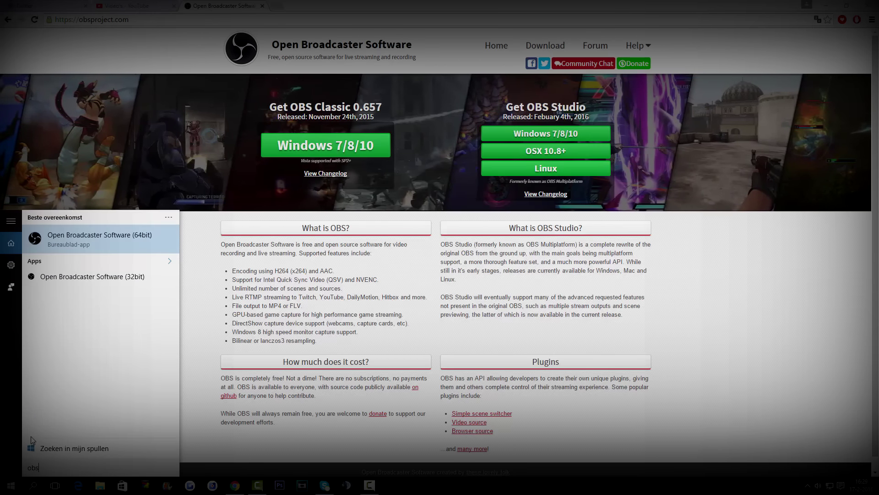
{"action": "left_click", "coordinate": [119, 250]}
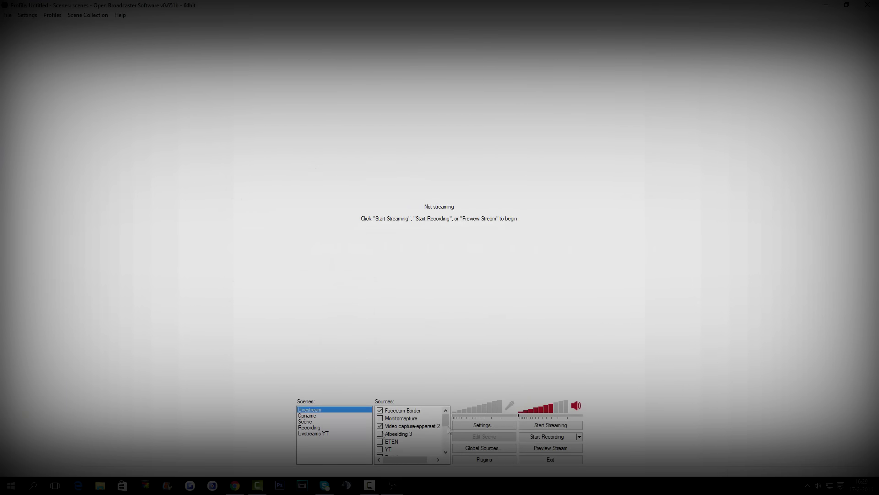
Open the settings and review the available interface languages and the setting profile field.
{"action": "left_click", "coordinate": [508, 426]}
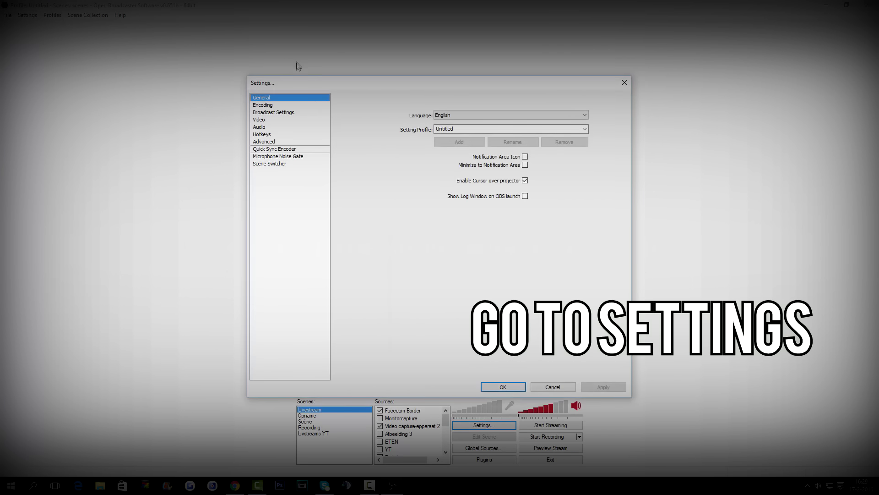
{"action": "left_click", "coordinate": [438, 115]}
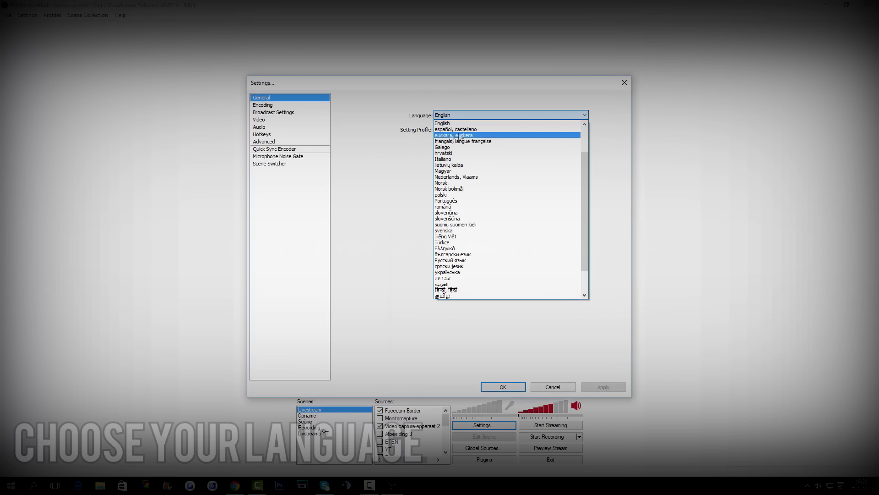
{"action": "left_click_drag", "start_coordinate": [584, 172], "coordinate": [628, 190]}
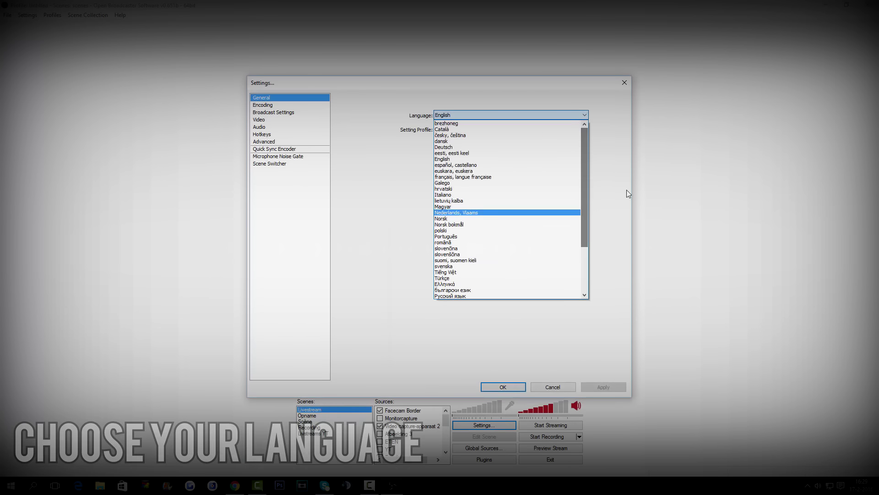
{"action": "left_click", "coordinate": [628, 191]}
{"action": "left_click", "coordinate": [458, 129]}
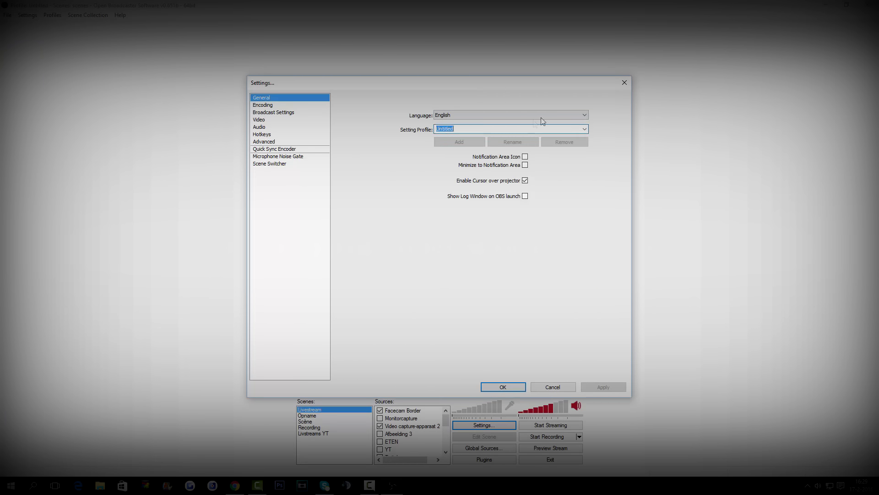
Examine the bitrate and CBR options in the encoding settings and disable CBR padding.
{"action": "left_click", "coordinate": [273, 107]}
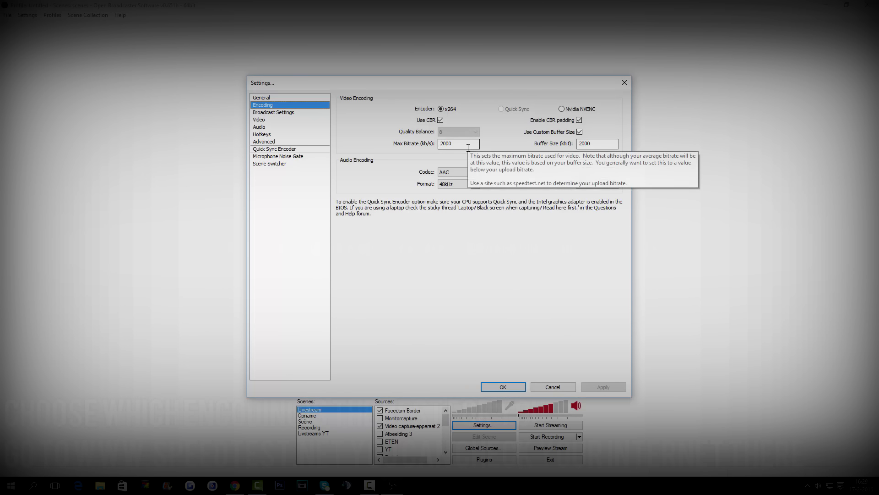
{"action": "left_click_drag", "start_coordinate": [469, 148], "coordinate": [421, 145]}
{"action": "left_click", "coordinate": [440, 120]}
{"action": "left_click", "coordinate": [440, 120]}
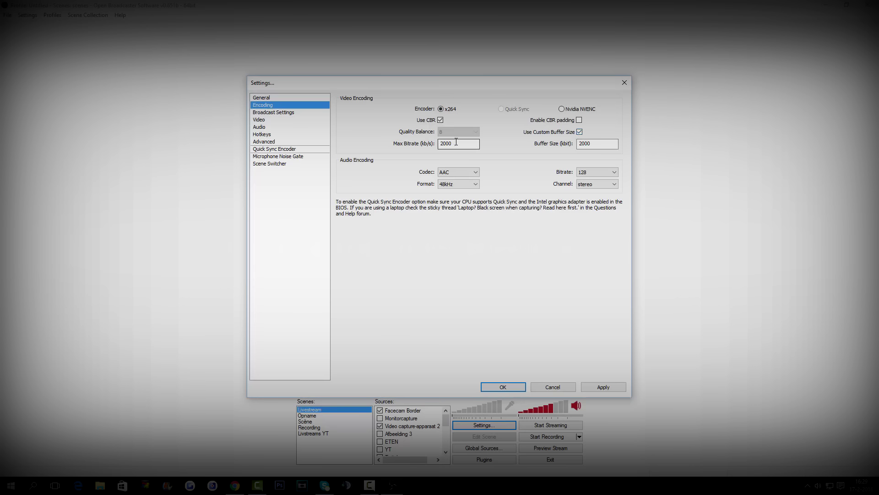
{"action": "key", "text": "Tab"}
{"action": "left_click", "coordinate": [295, 113]}
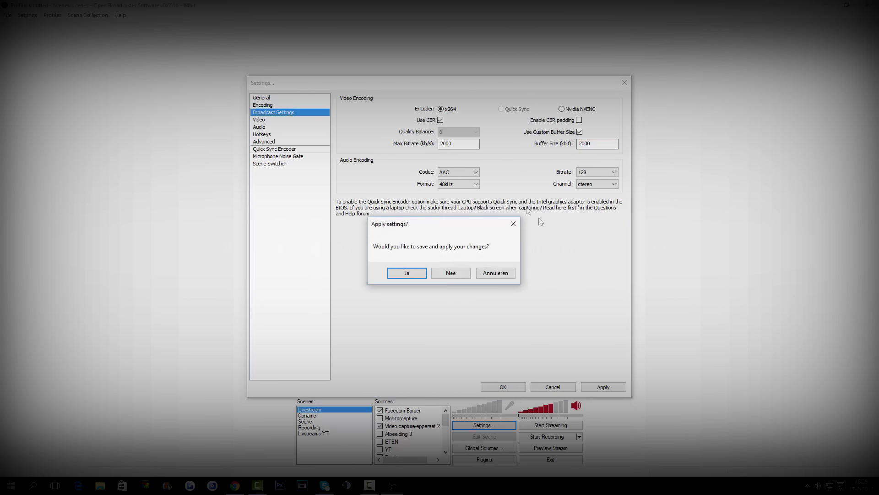
{"action": "left_click", "coordinate": [514, 224]}
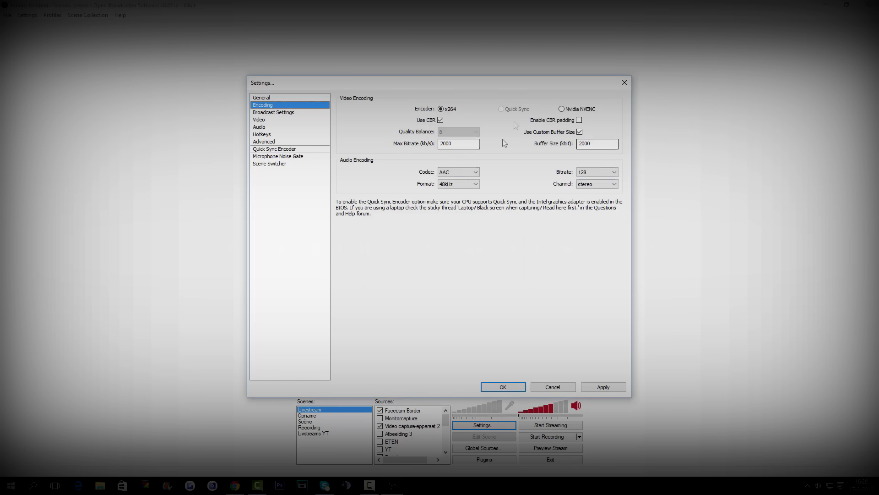
Discard the encoding changes and set the broadcast mode to File Output Only.
{"action": "left_click", "coordinate": [268, 113]}
{"action": "left_click", "coordinate": [450, 273]}
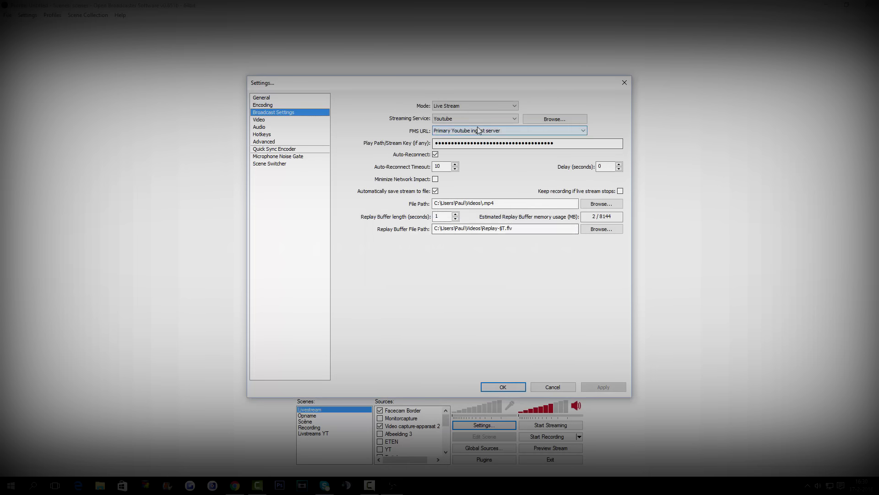
{"action": "left_click", "coordinate": [461, 106]}
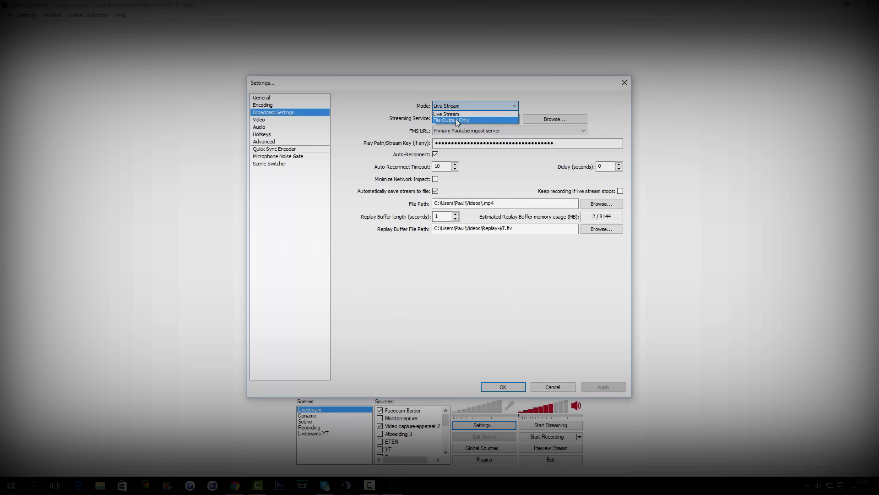
{"action": "left_click", "coordinate": [458, 120]}
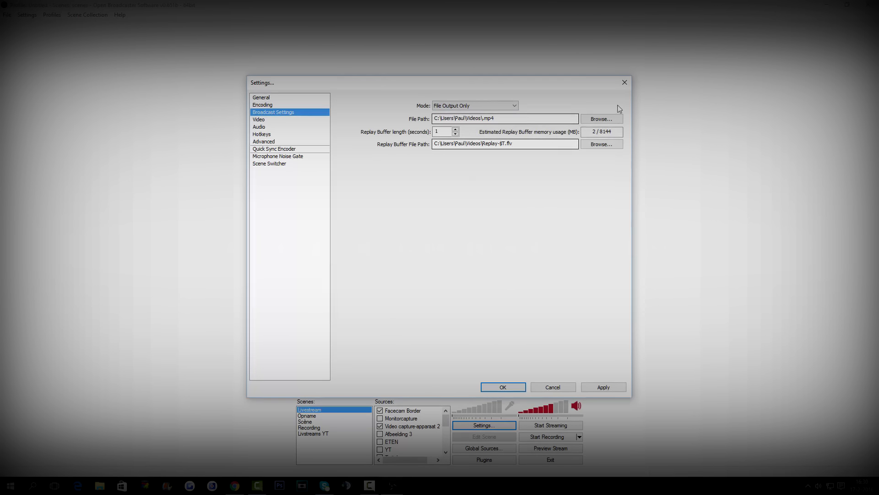
Re-enter the .mp4 extension at the end of the output file path.
{"action": "double_click", "coordinate": [462, 119]}
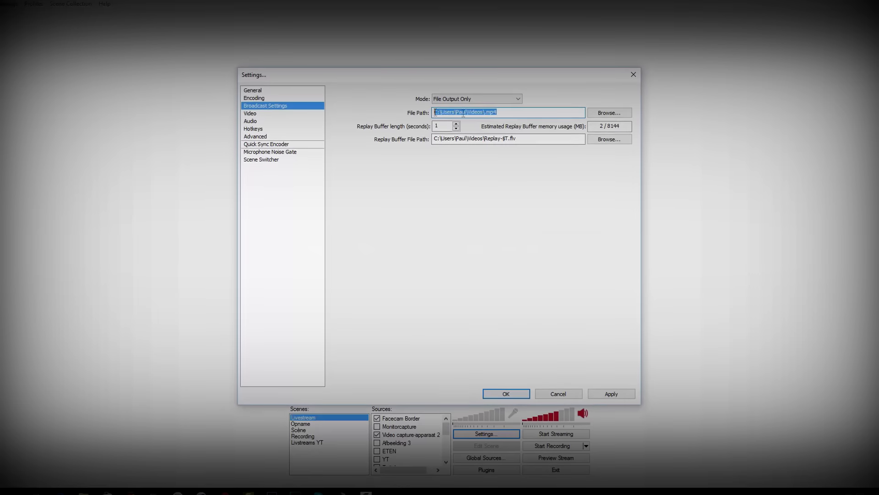
{"action": "double_click", "coordinate": [492, 112]}
{"action": "key", "text": "BackSpace"}
{"action": "type", "text": "mp4"}
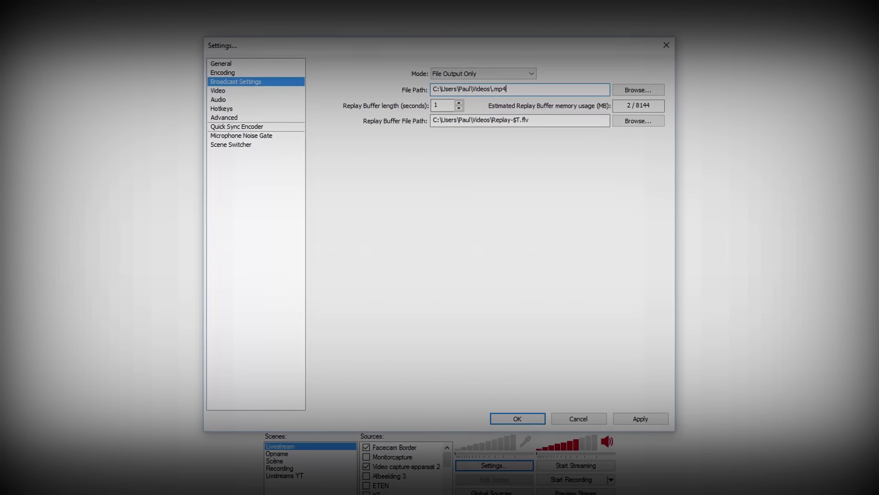
{"action": "double_click", "coordinate": [498, 91]}
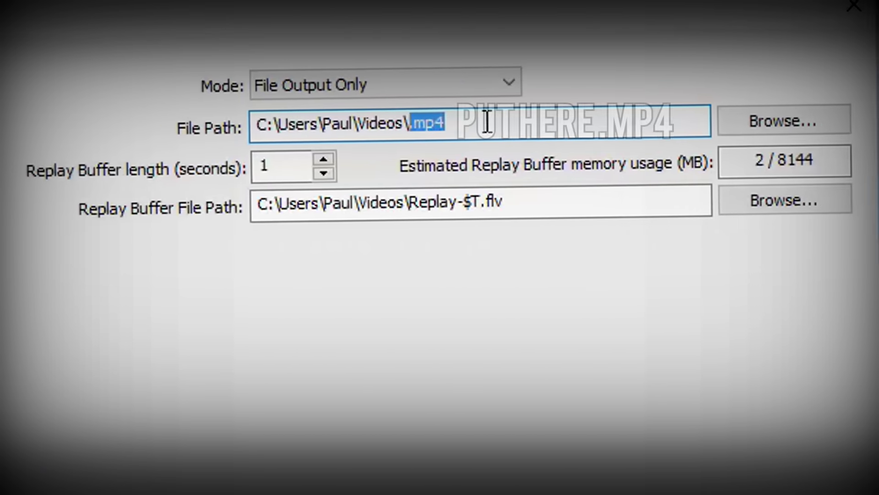
Browse for an output file location, view the Documents folder, and close the save dialog without choosing a file.
{"action": "left_click", "coordinate": [824, 111]}
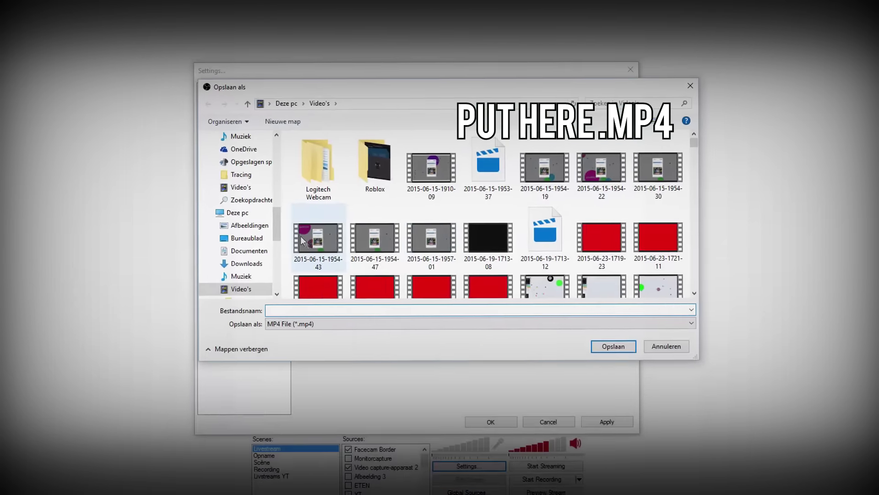
{"action": "scroll", "coordinate": [228, 188], "scroll_direction": "up", "scroll_amount": 5}
{"action": "scroll", "coordinate": [275, 193], "scroll_direction": "down", "scroll_amount": 5}
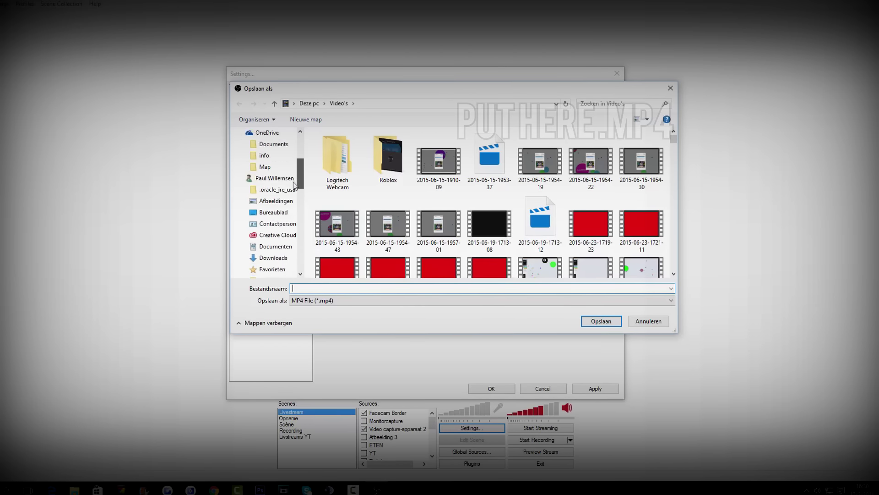
{"action": "left_click", "coordinate": [270, 206]}
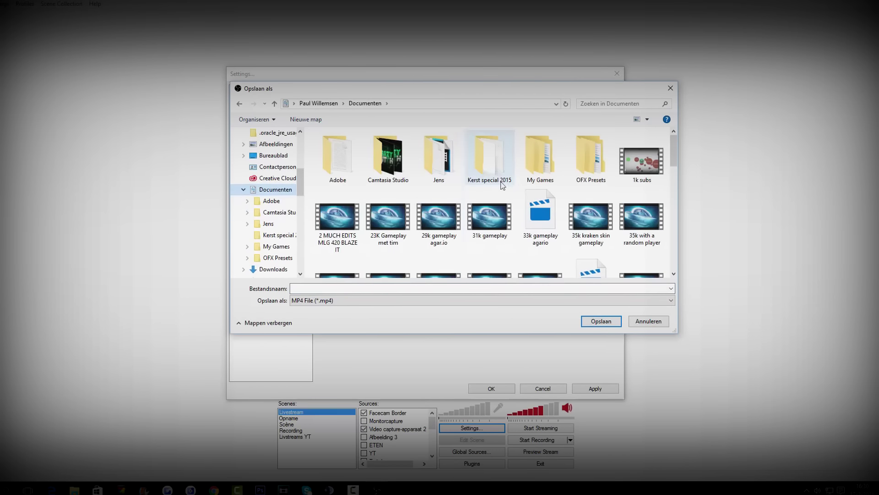
{"action": "left_click", "coordinate": [670, 88]}
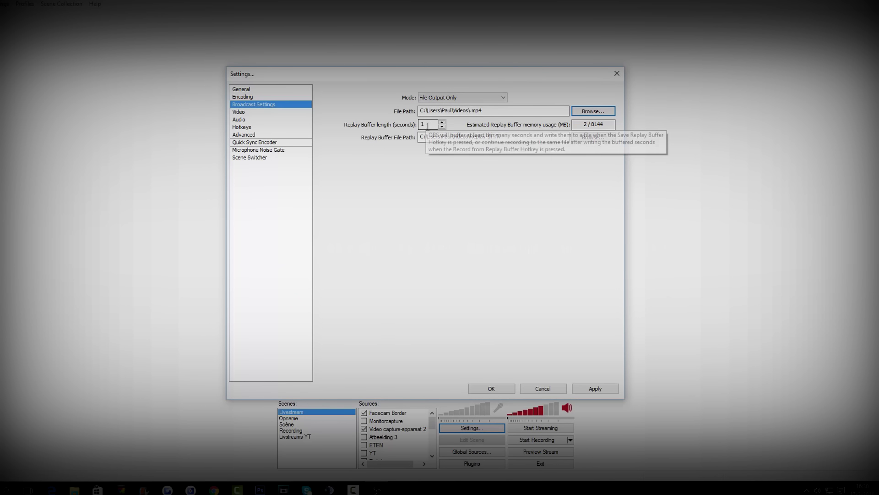
Discard the broadcast changes and choose NVIDIA GeForce GTX 745 as the adapter in the video settings.
{"action": "left_click", "coordinate": [252, 112]}
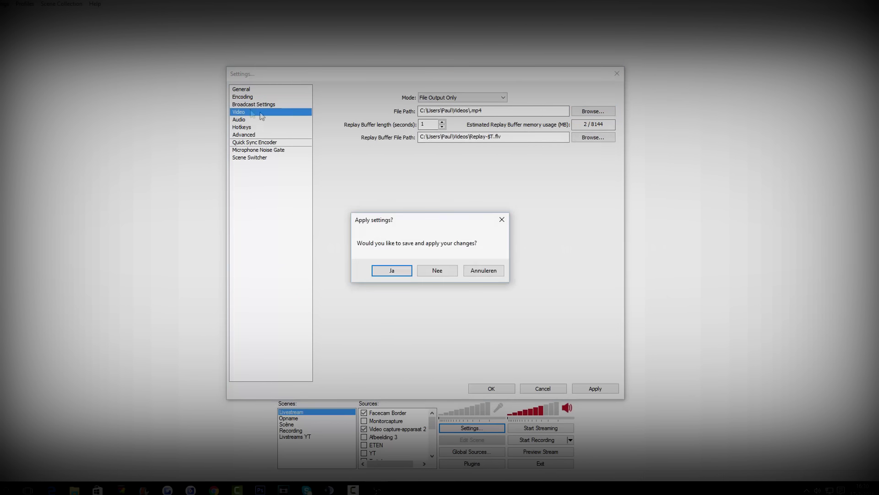
{"action": "left_click", "coordinate": [438, 271]}
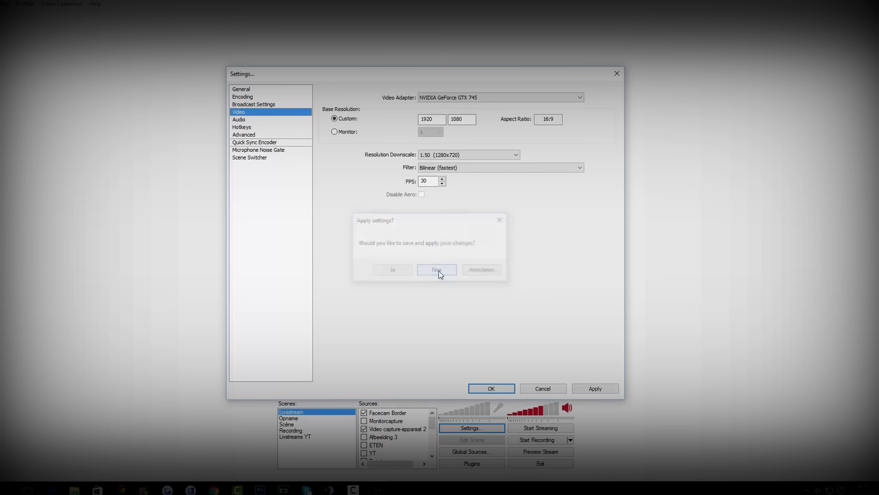
{"action": "left_click", "coordinate": [452, 99]}
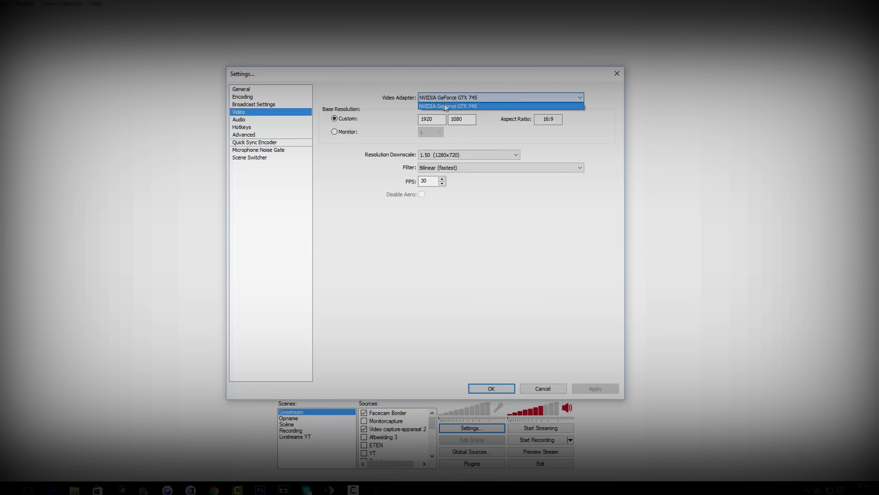
{"action": "left_click", "coordinate": [446, 106]}
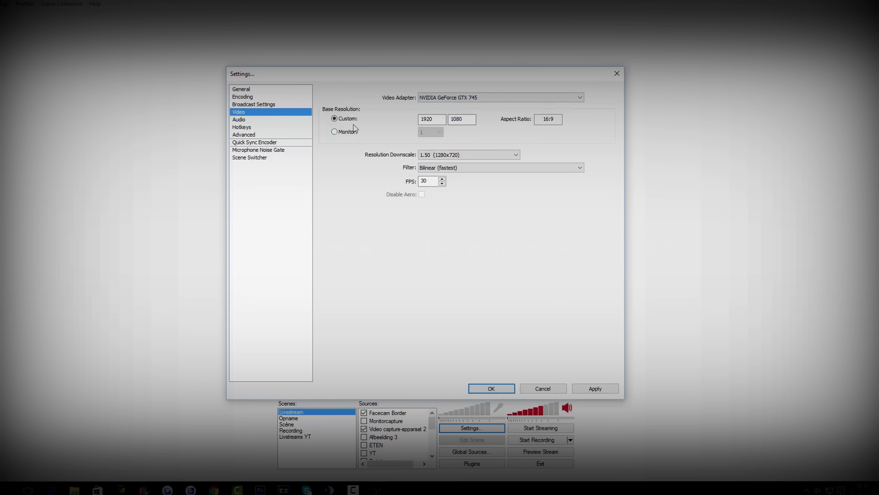
Set the custom base resolution to 1280 by 720.
{"action": "double_click", "coordinate": [432, 119]}
{"action": "key", "text": "Tab"}
{"action": "left_click", "coordinate": [474, 120]}
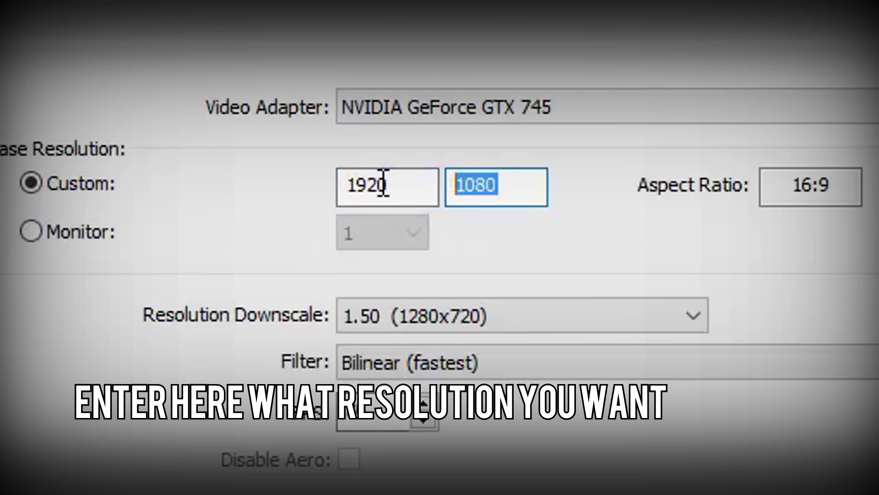
{"action": "double_click", "coordinate": [541, 189]}
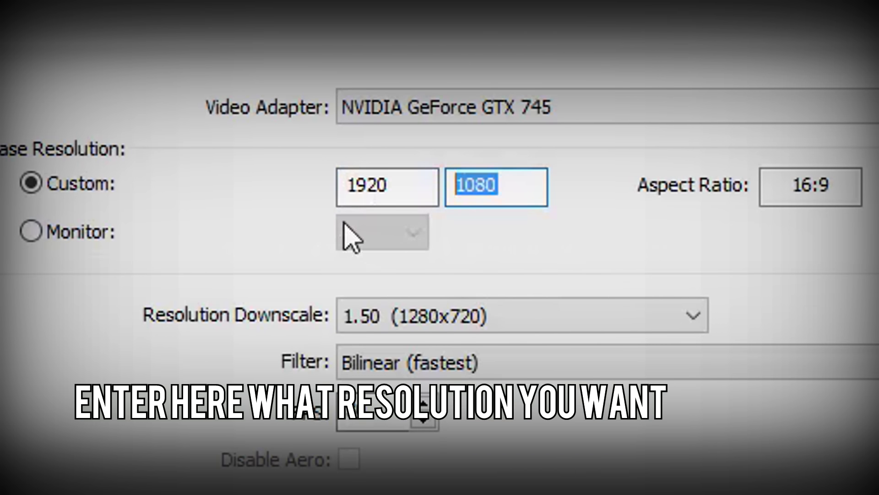
{"action": "double_click", "coordinate": [394, 187]}
{"action": "type", "text": "1280"}
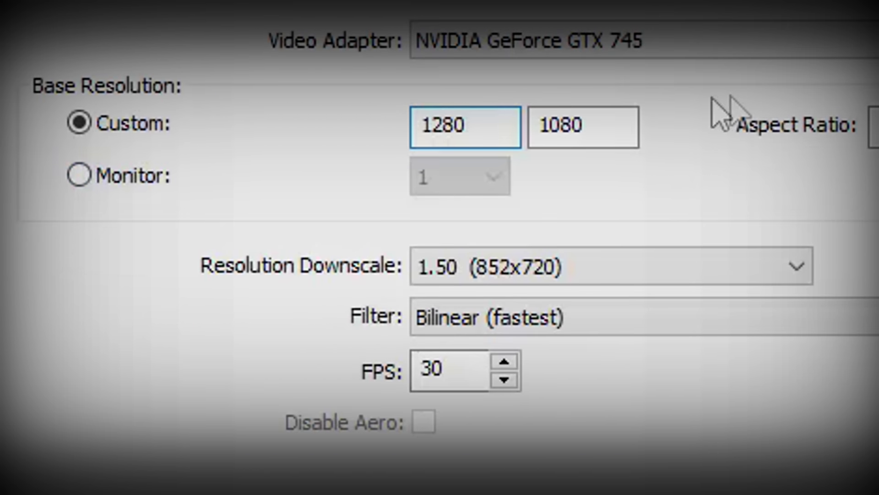
{"action": "key", "text": "Tab"}
{"action": "key", "text": "BackSpace"}
{"action": "type", "text": "720"}
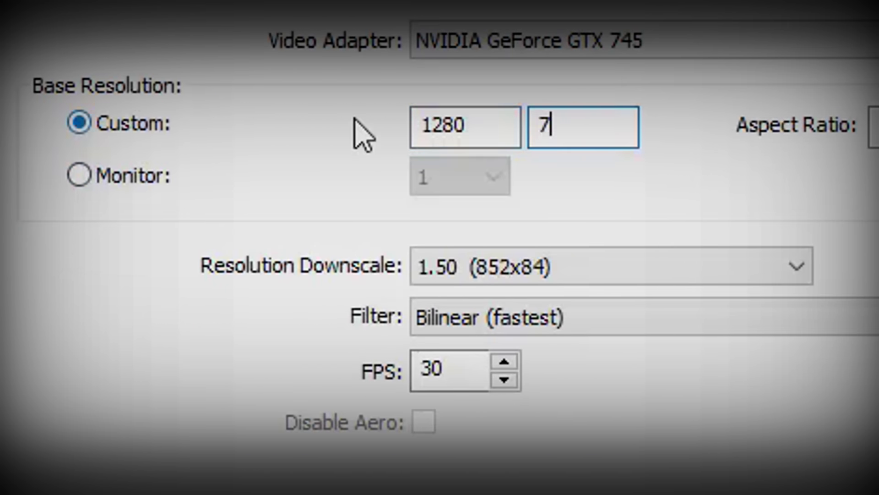
Set the custom base resolution to 1920 by 1080.
{"action": "double_click", "coordinate": [578, 130]}
{"action": "left_click", "coordinate": [436, 120]}
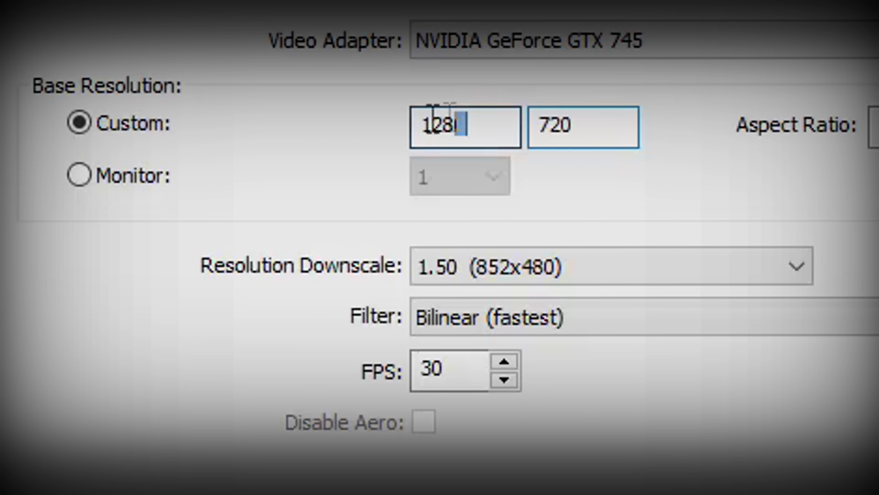
{"action": "left_click_drag", "start_coordinate": [518, 122], "coordinate": [387, 137]}
{"action": "key", "text": "BackSpace"}
{"action": "type", "text": "1920"}
{"action": "left_click_drag", "start_coordinate": [634, 133], "coordinate": [441, 153]}
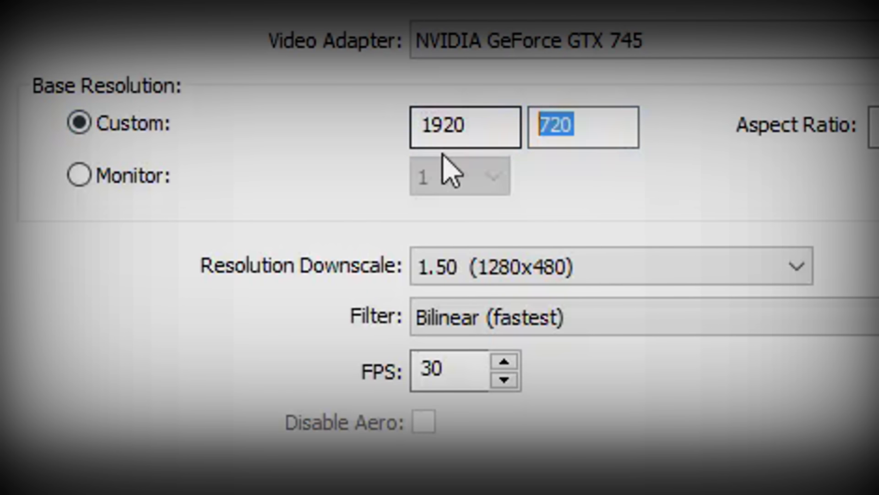
{"action": "type", "text": "1080"}
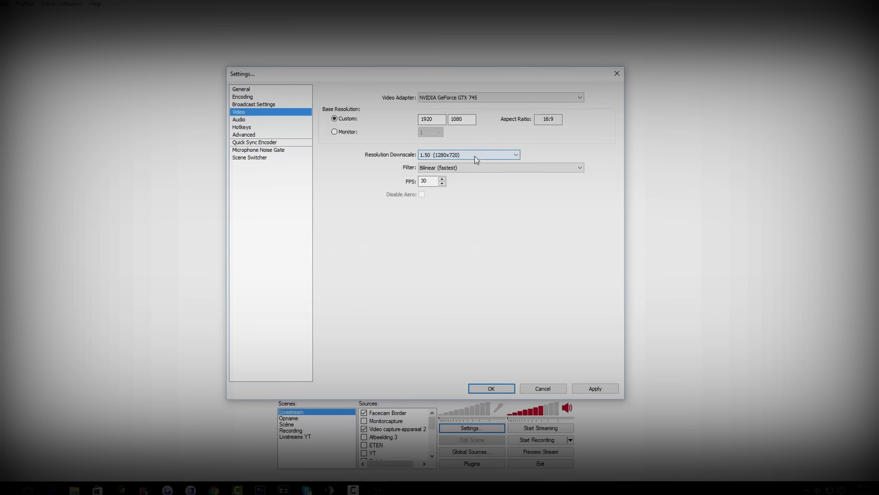
Review the resolution downscale and filter options, keeping 1.50 (1280x720) and Bilinear (fastest).
{"action": "left_click", "coordinate": [476, 159]}
{"action": "left_click", "coordinate": [475, 157]}
{"action": "left_click", "coordinate": [475, 158]}
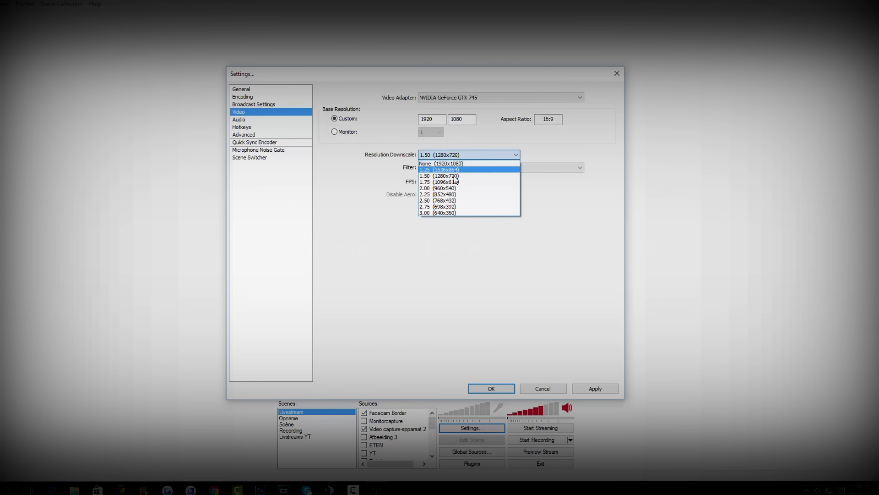
{"action": "left_click", "coordinate": [463, 147]}
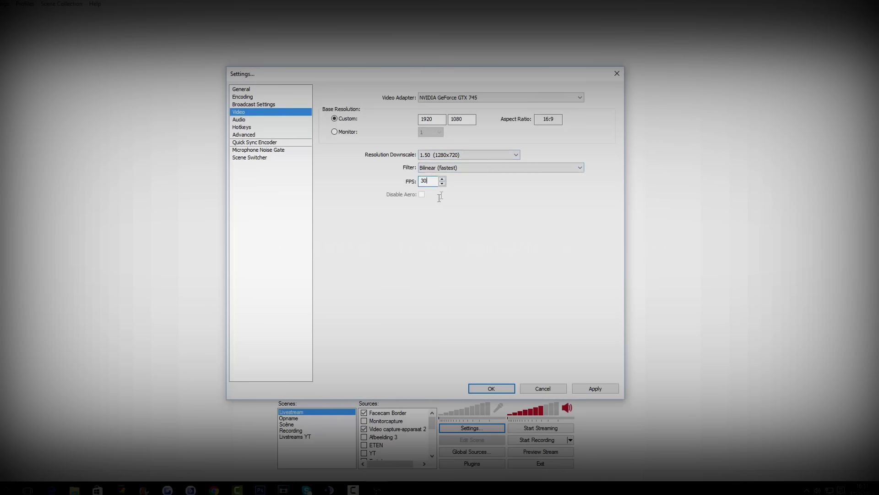
{"action": "left_click", "coordinate": [479, 168]}
{"action": "left_click", "coordinate": [451, 178]}
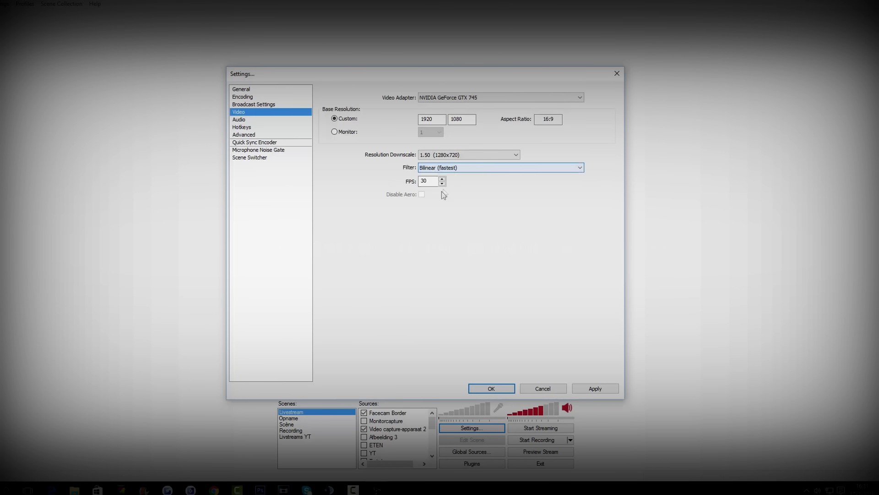
Try 60 as the video FPS value and set it back to 30.
{"action": "key", "text": "Tab"}
{"action": "key", "text": "BackSpace"}
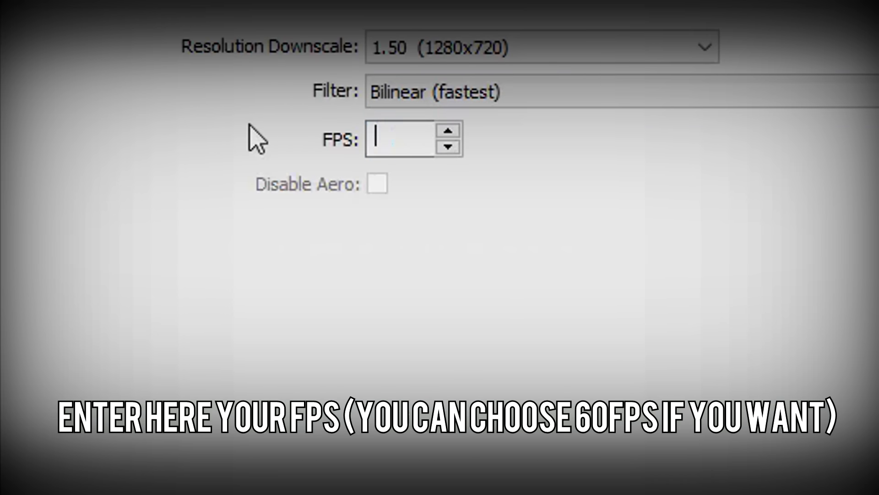
{"action": "type", "text": "60"}
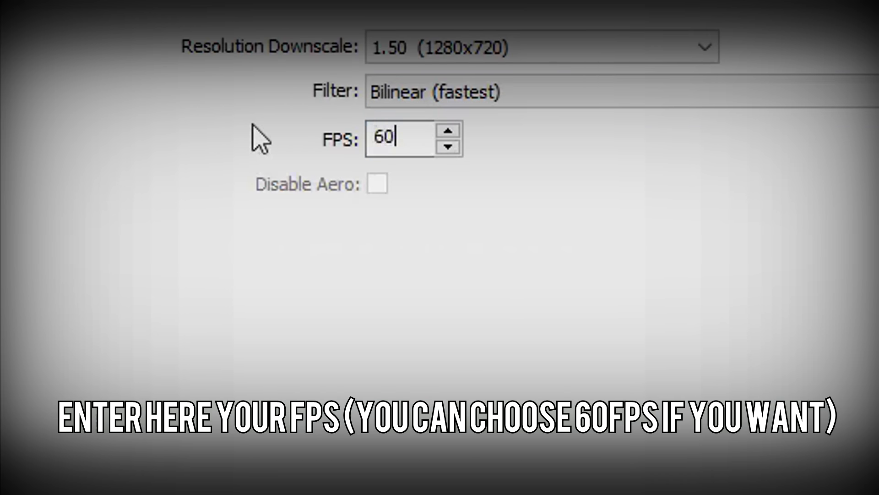
{"action": "left_click_drag", "start_coordinate": [424, 141], "coordinate": [302, 133]}
{"action": "type", "text": "30"}
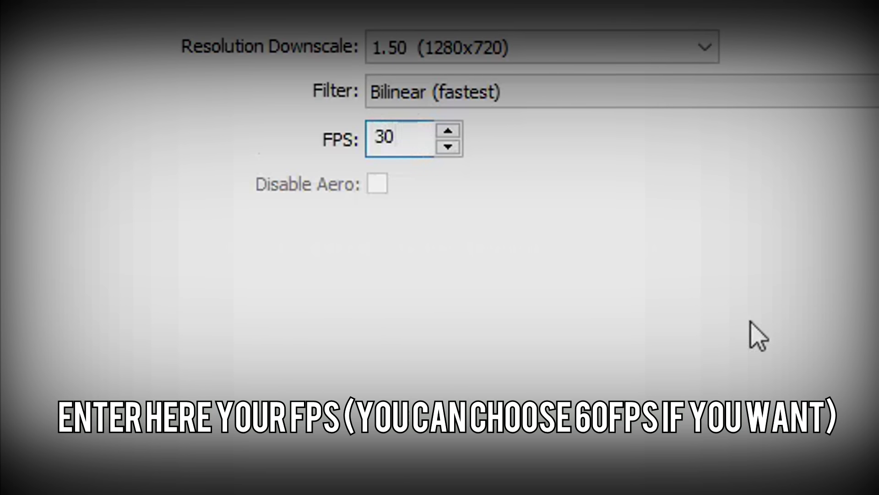
Discard the video changes and review the desktop audio device options in the audio settings, keeping Default.
{"action": "left_click", "coordinate": [240, 119]}
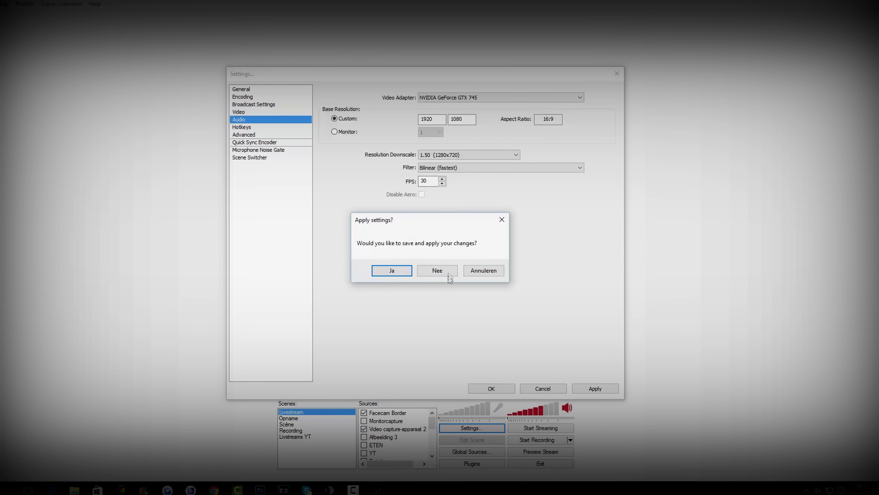
{"action": "left_click", "coordinate": [449, 273]}
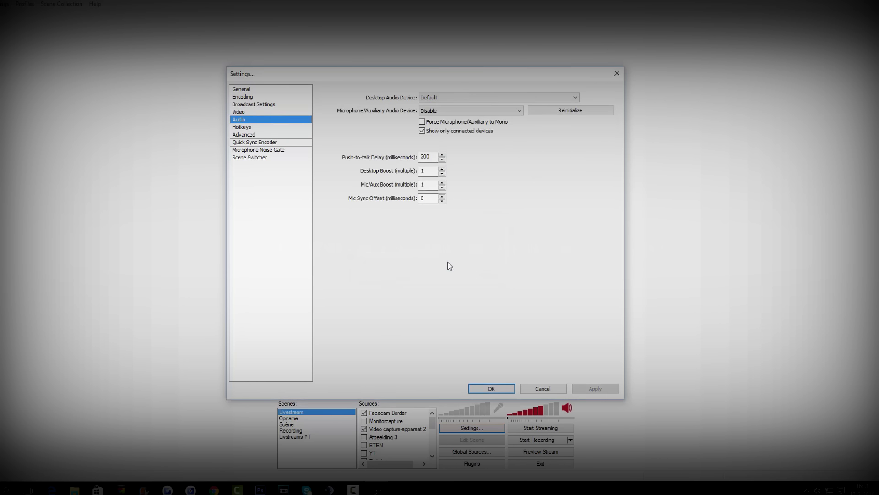
{"action": "left_click", "coordinate": [444, 98]}
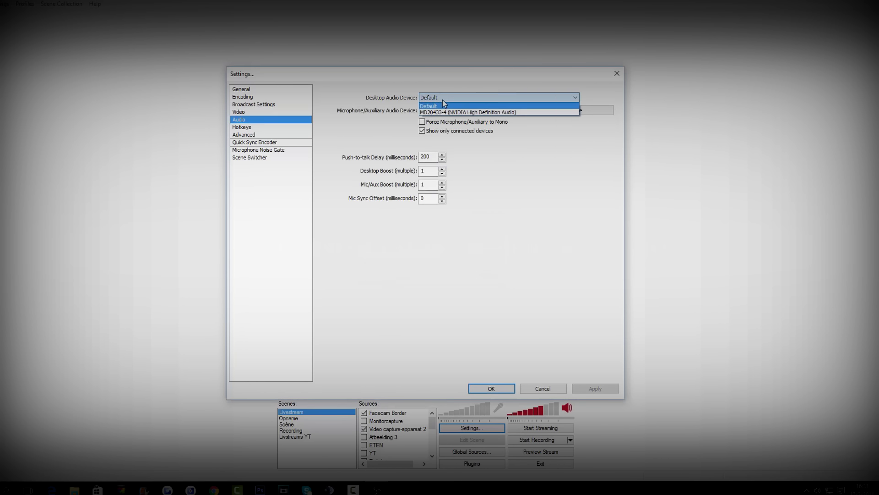
{"action": "left_click", "coordinate": [442, 101]}
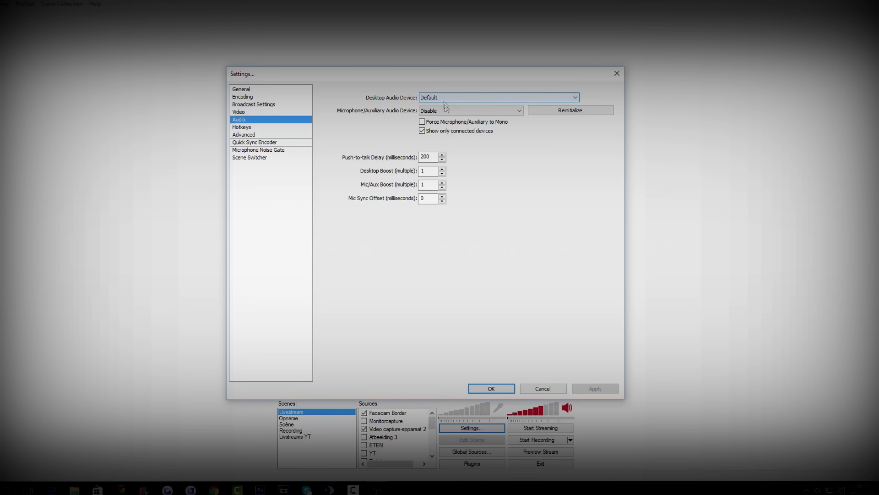
{"action": "left_click", "coordinate": [445, 108]}
{"action": "left_click", "coordinate": [444, 108]}
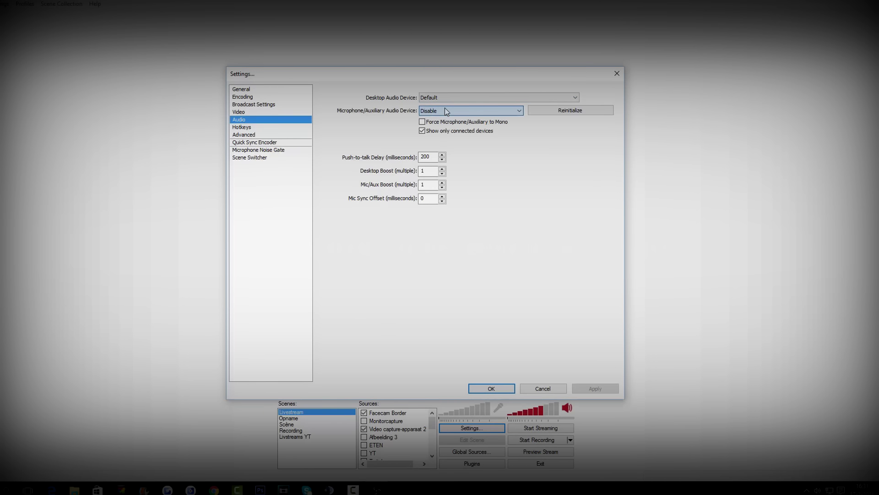
{"action": "left_click", "coordinate": [442, 98]}
{"action": "left_click", "coordinate": [435, 106]}
Try Microfoon (Blue Snowball) as the microphone/auxiliary audio device and set it back to Disable.
{"action": "left_click", "coordinate": [445, 110]}
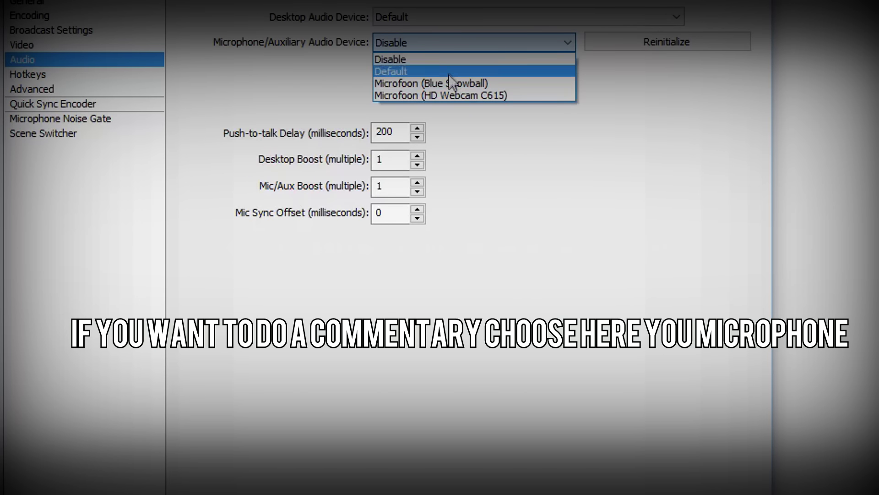
{"action": "left_click", "coordinate": [449, 85]}
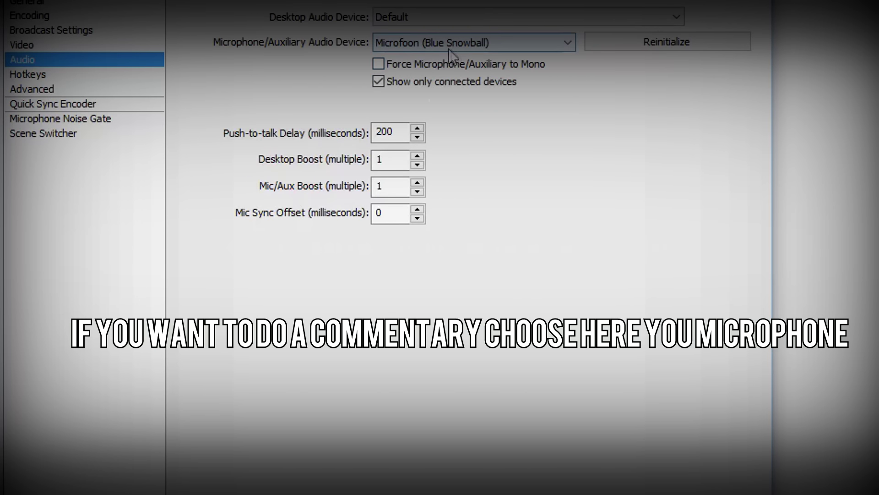
{"action": "left_click", "coordinate": [419, 41]}
{"action": "left_click", "coordinate": [383, 59]}
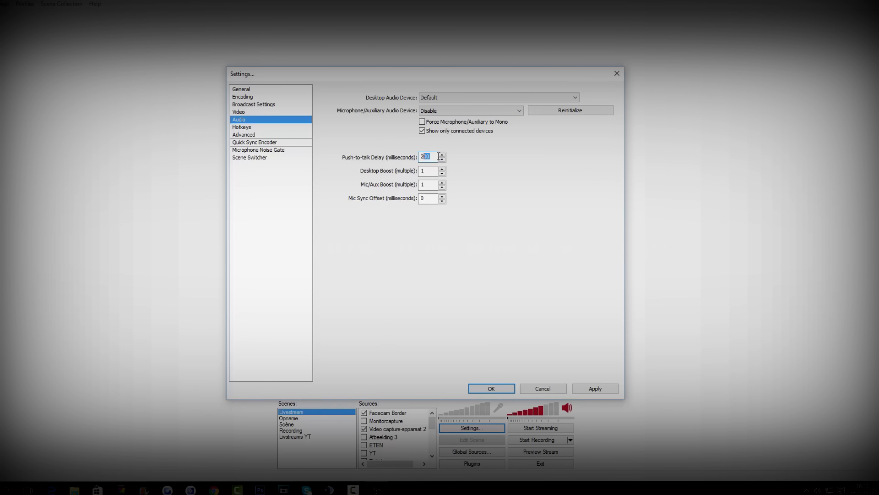
Discard the audio changes and assign hotkey 5 to Start Recording and hotkey 3 to Stop Recording.
{"action": "left_click", "coordinate": [286, 127]}
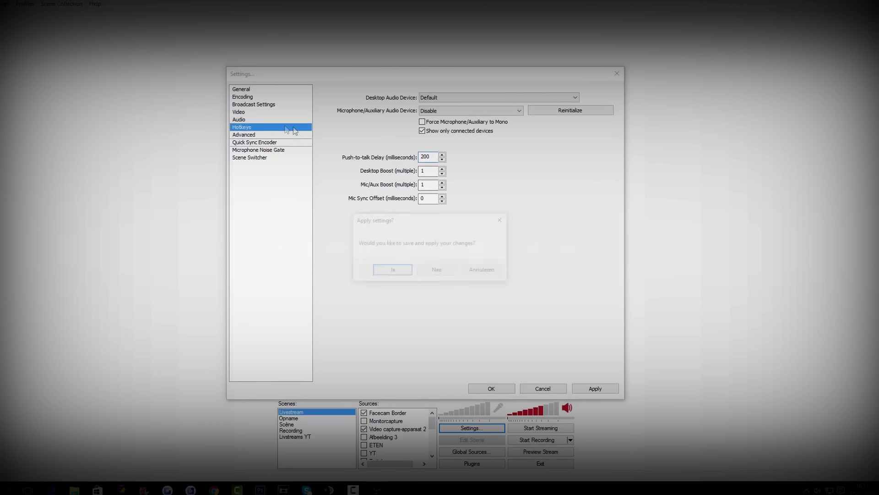
{"action": "left_click", "coordinate": [447, 268]}
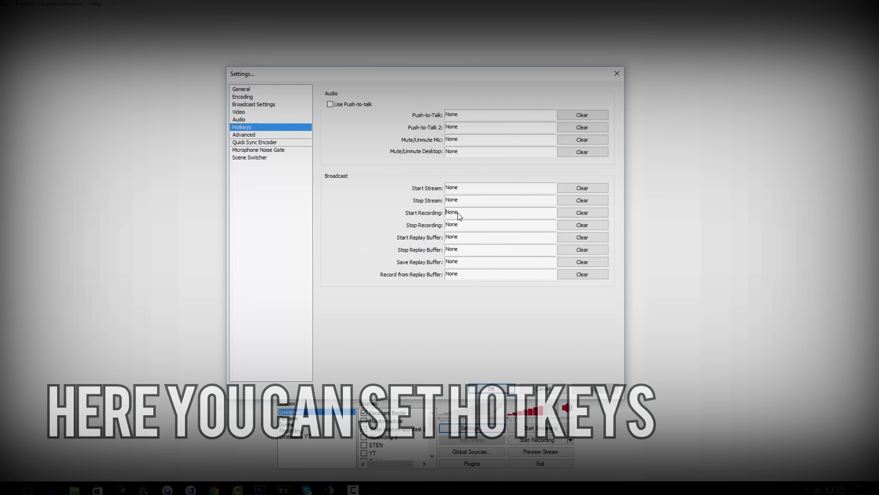
{"action": "key", "text": "6"}
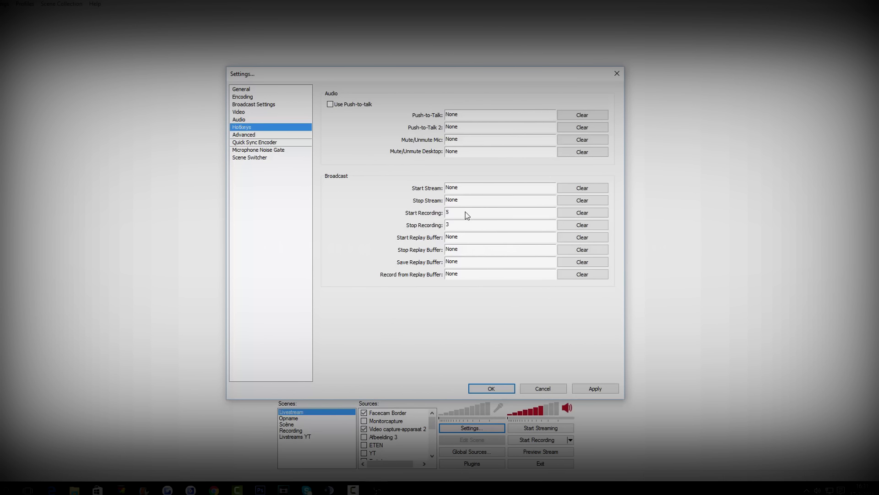
{"action": "key", "text": "5"}
Discard the hotkey changes and, in the advanced settings, keep multithreaded optimizations enabled and the process priority class at Normal.
{"action": "left_click", "coordinate": [252, 134]}
{"action": "left_click", "coordinate": [443, 271]}
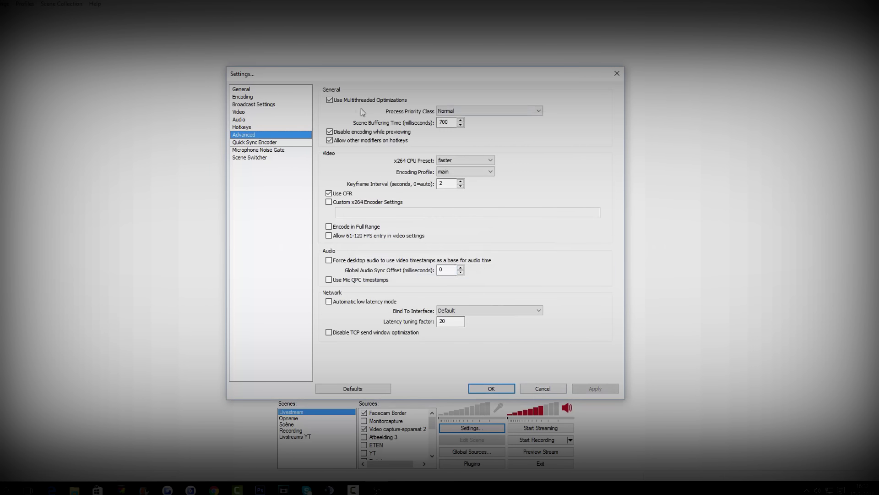
{"action": "left_click", "coordinate": [329, 101]}
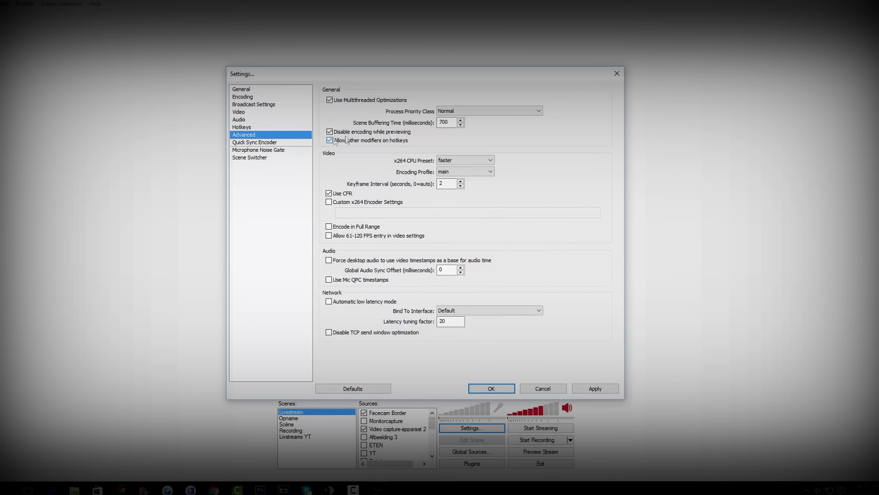
{"action": "left_click", "coordinate": [456, 112]}
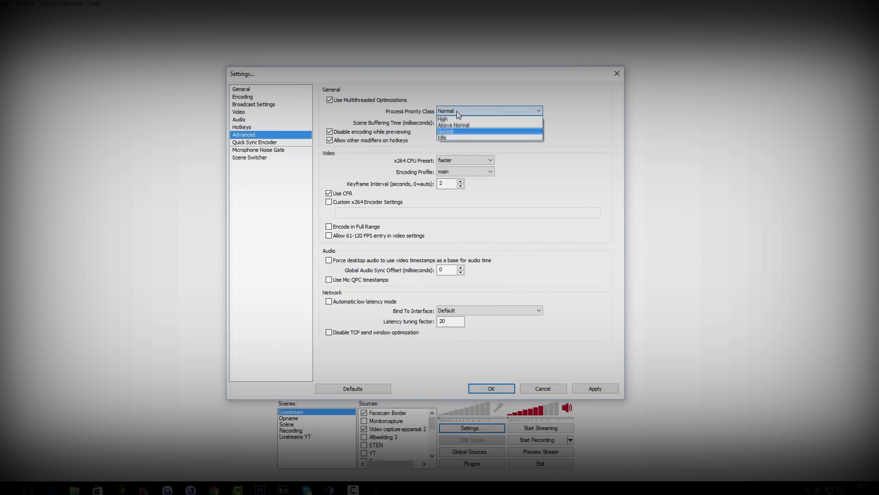
{"action": "left_click", "coordinate": [448, 133]}
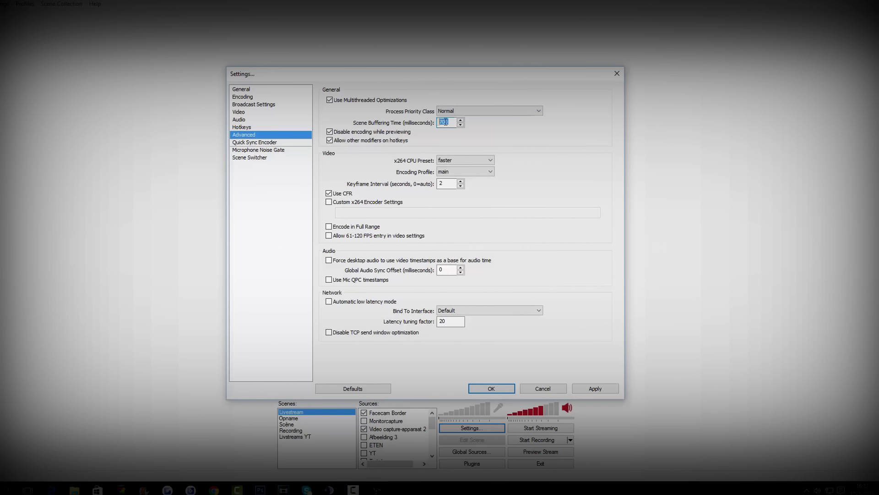
Choose the faster x264 CPU preset and main encoding profile, and switch Use CFR off and back on.
{"action": "left_click", "coordinate": [464, 160]}
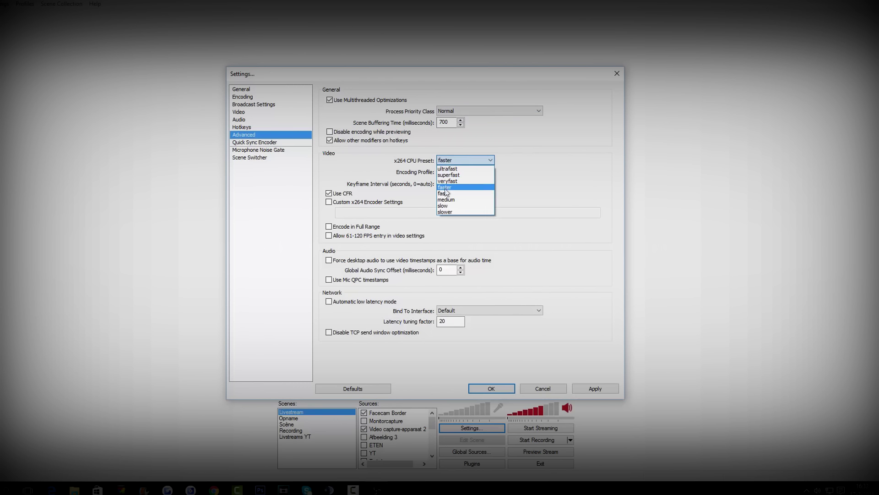
{"action": "left_click", "coordinate": [489, 188]}
{"action": "left_click", "coordinate": [474, 172]}
{"action": "left_click", "coordinate": [473, 179]}
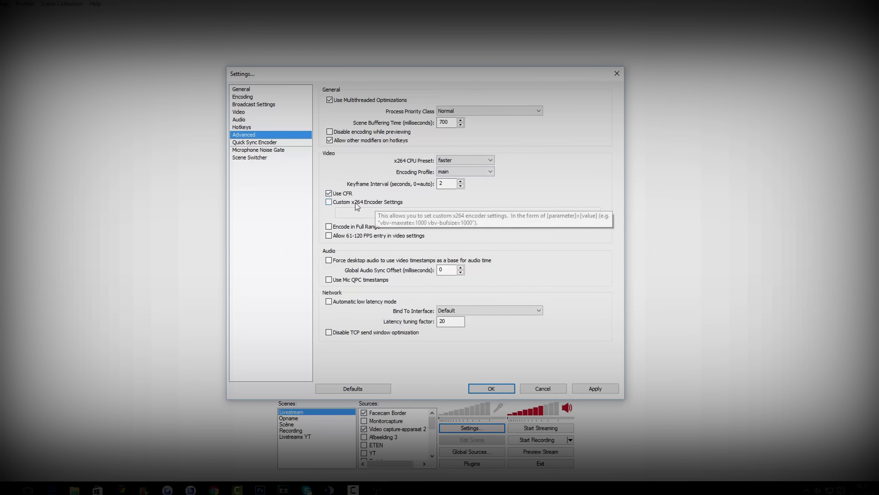
{"action": "left_click", "coordinate": [331, 194]}
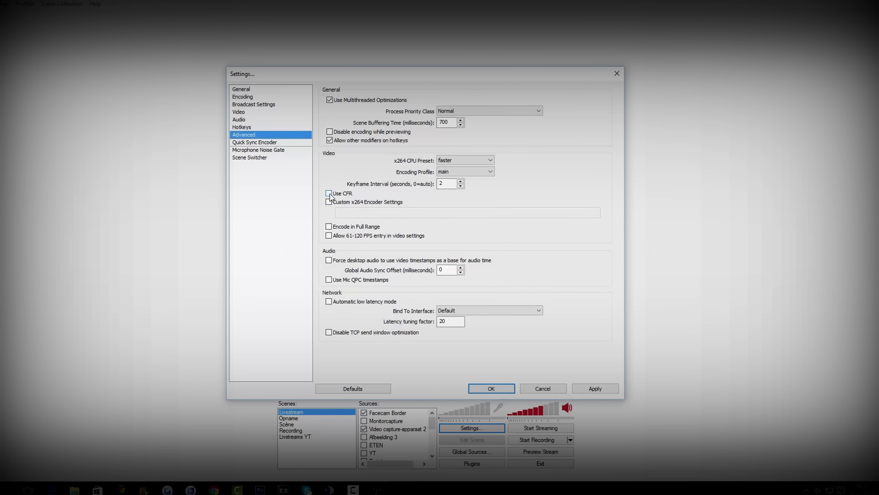
{"action": "left_click", "coordinate": [330, 194]}
Discard the advanced changes, and raise the microphone noise gate's close threshold to -25 dB.
{"action": "left_click", "coordinate": [244, 142]}
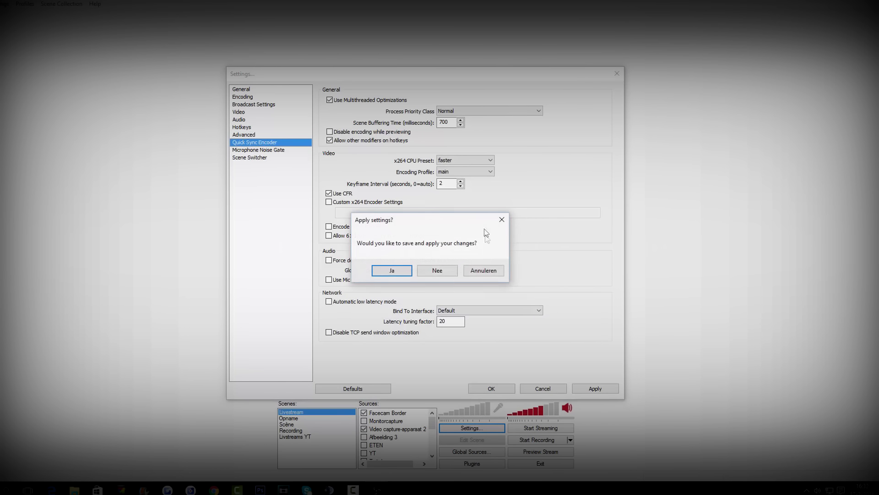
{"action": "left_click", "coordinate": [437, 271]}
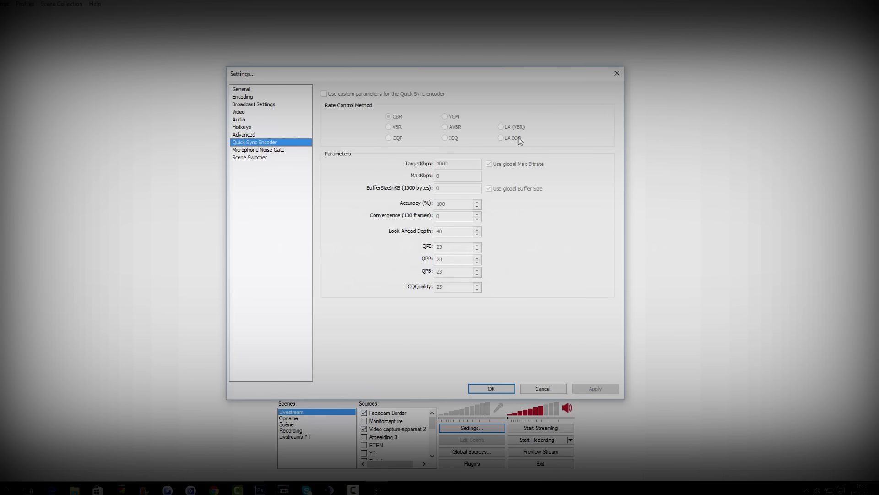
{"action": "left_click", "coordinate": [250, 150]}
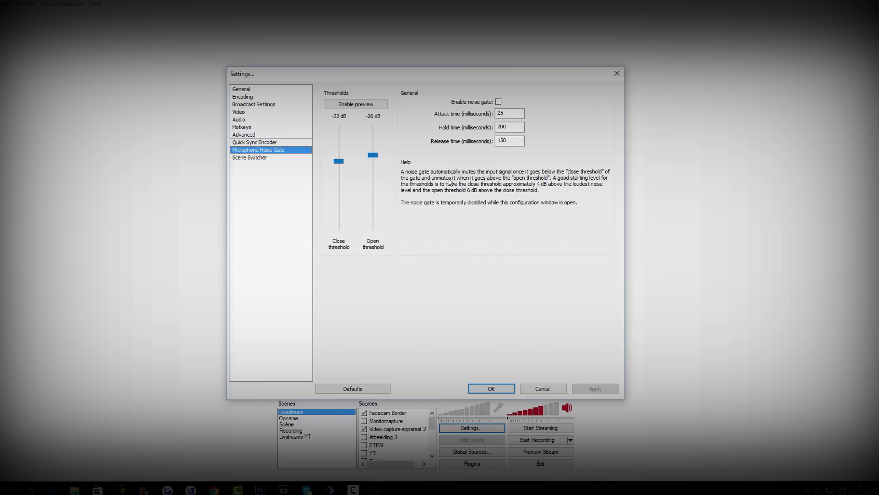
{"action": "mouse_move", "coordinate": [339, 161]}
{"action": "left_mouse_down"}
{"action": "mouse_move", "coordinate": [341, 173]}
{"action": "mouse_move", "coordinate": [371, 146]}
{"action": "mouse_move", "coordinate": [371, 154]}
{"action": "mouse_move", "coordinate": [343, 153]}
{"action": "left_mouse_up"}
{"action": "double_click", "coordinate": [507, 130]}
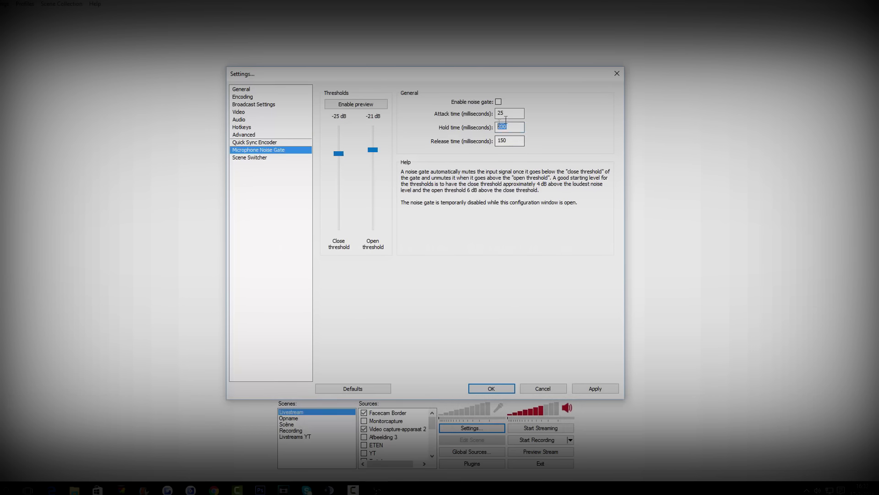
{"action": "left_click", "coordinate": [514, 141]}
Discard the noise gate changes, view the Scene Switcher and General settings, and close the settings without saving.
{"action": "left_click", "coordinate": [266, 157]}
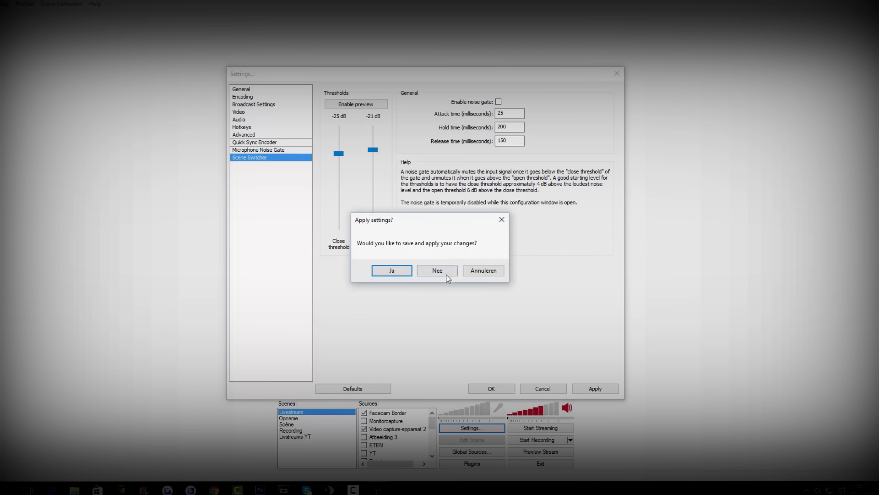
{"action": "left_click", "coordinate": [445, 275]}
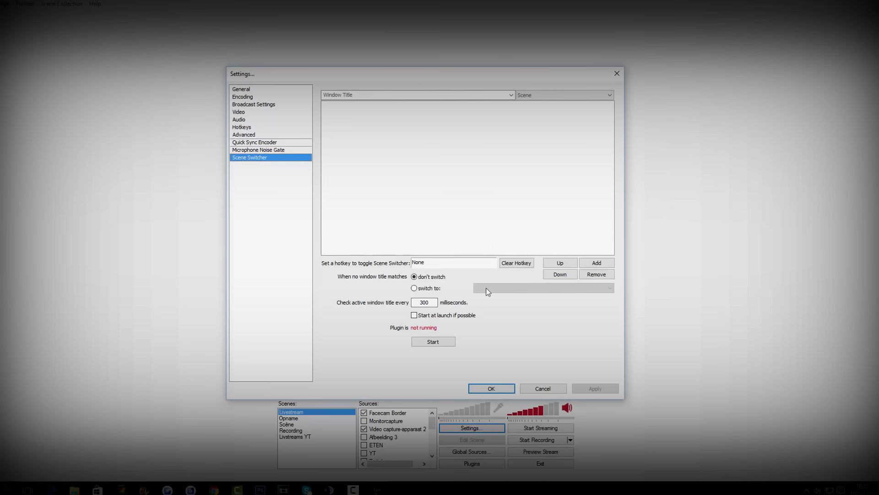
{"action": "left_click", "coordinate": [257, 90]}
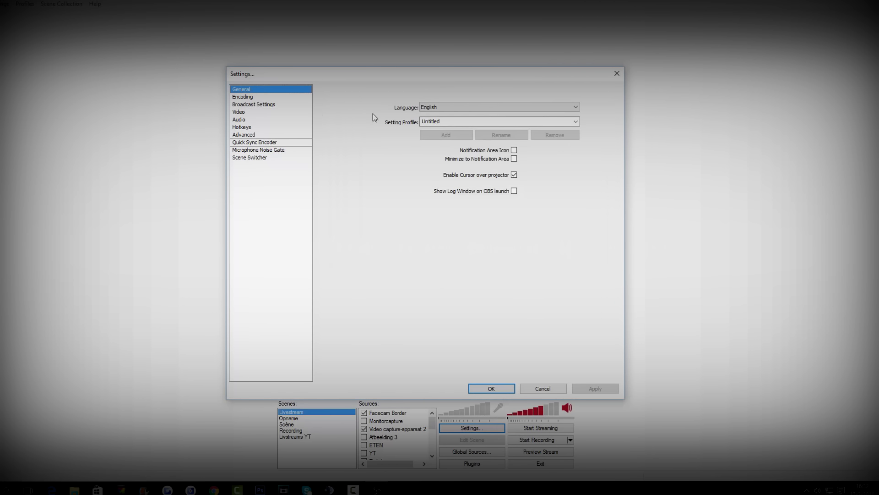
{"action": "left_click", "coordinate": [549, 390]}
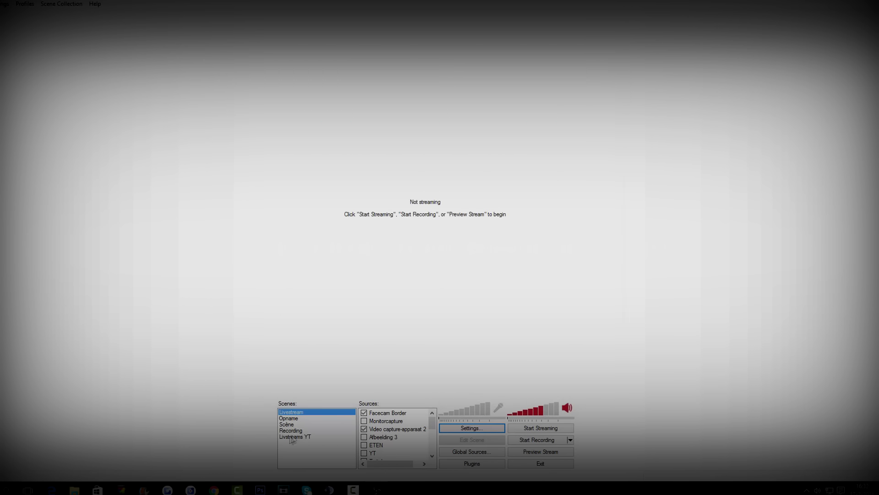
Add a new scene named Tutorial to the scene list.
{"action": "right_click", "coordinate": [286, 446]}
{"action": "right_click", "coordinate": [288, 444]}
{"action": "left_click", "coordinate": [316, 369]}
{"action": "key", "text": "BackSpace"}
{"action": "type", "text": "Tutorial"}
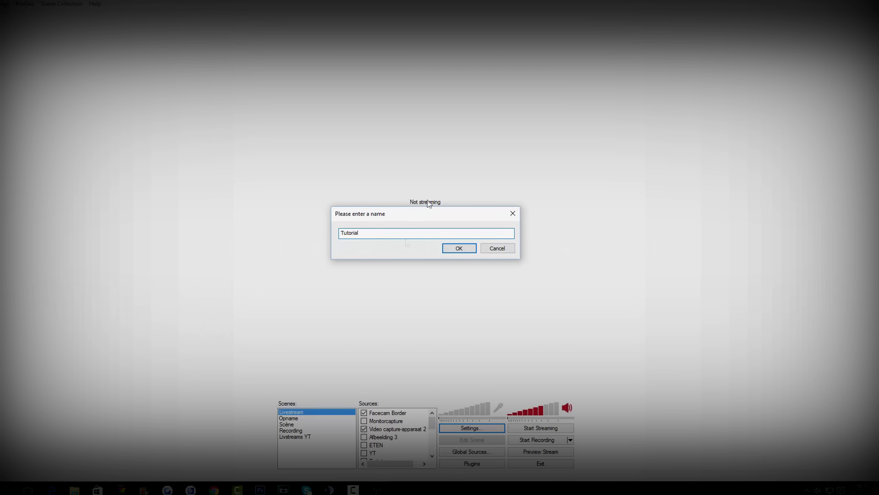
{"action": "left_click", "coordinate": [460, 249]}
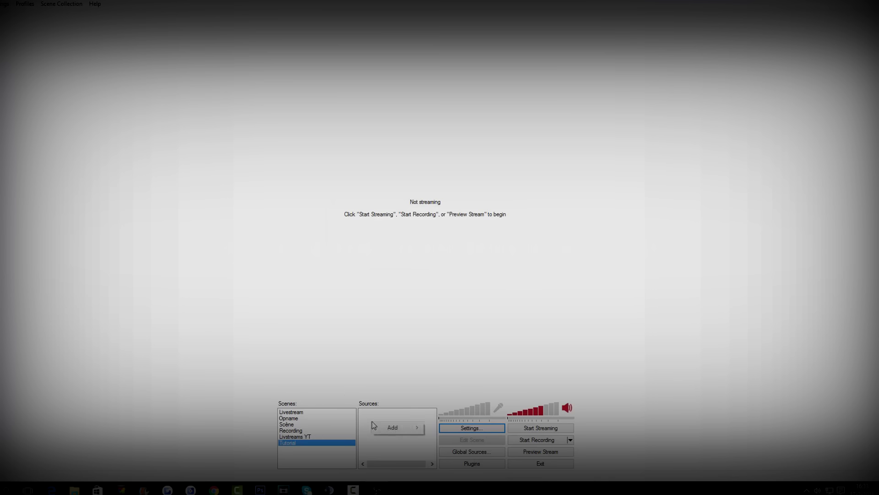
Add a monitor capture source named Monitor Capture to the Tutorial scene, with monitor 1 as the captured display.
{"action": "mouse_move", "coordinate": [392, 427]}
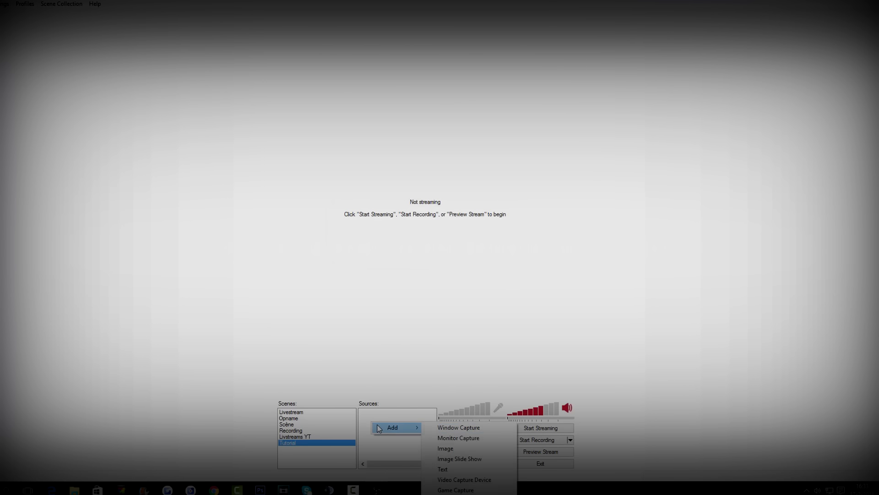
{"action": "left_click", "coordinate": [453, 440]}
{"action": "left_click", "coordinate": [387, 233]}
{"action": "left_click_drag", "start_coordinate": [387, 233], "coordinate": [321, 227]}
{"action": "left_click", "coordinate": [454, 232]}
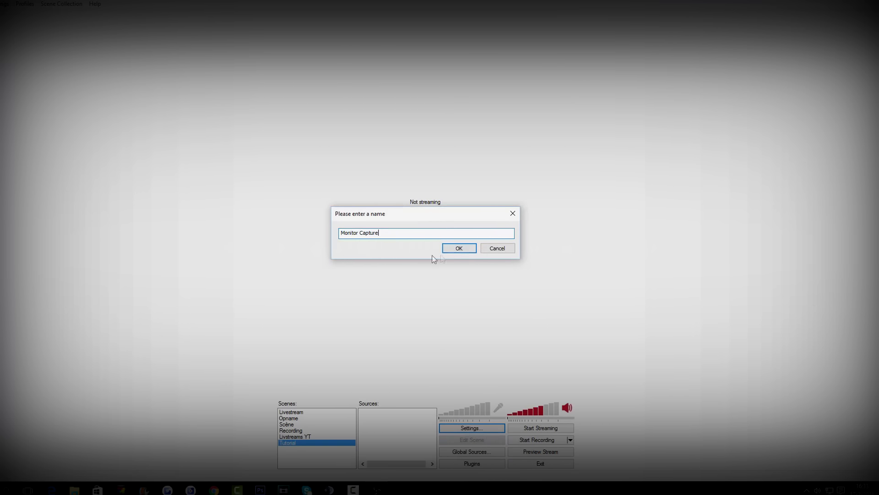
{"action": "left_click", "coordinate": [459, 249]}
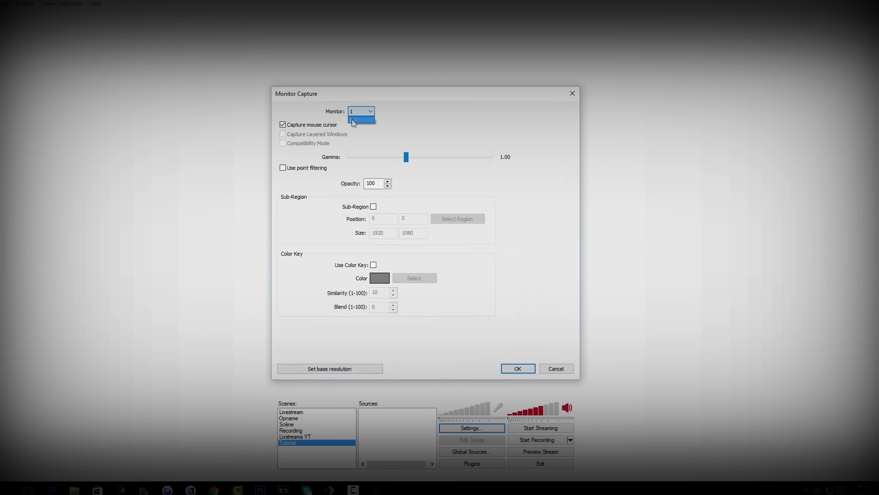
{"action": "left_click", "coordinate": [355, 121]}
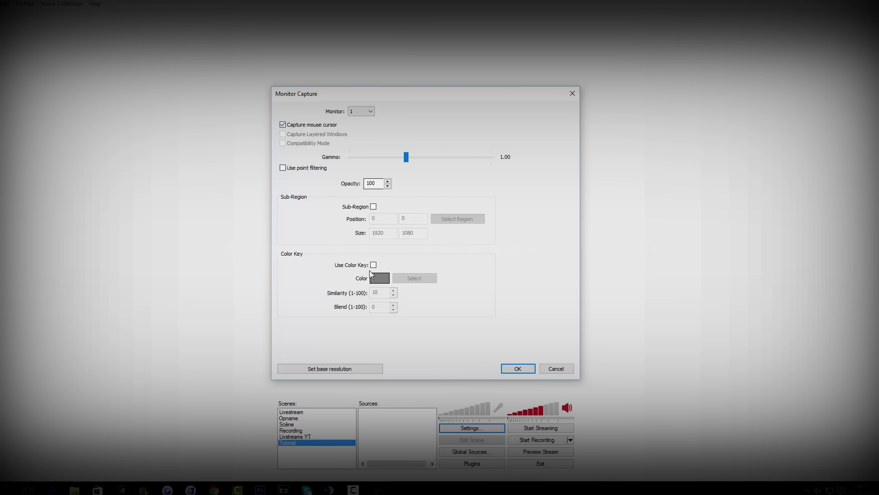
Enable the sub-region, enter 1080 as its height, disable it again and confirm the monitor capture source.
{"action": "left_click", "coordinate": [373, 207]}
{"action": "double_click", "coordinate": [378, 233]}
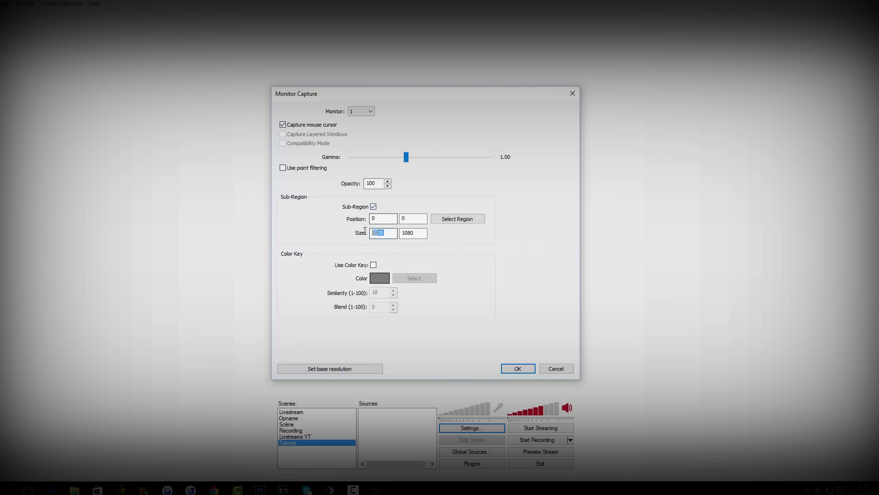
{"action": "key", "text": "Tab"}
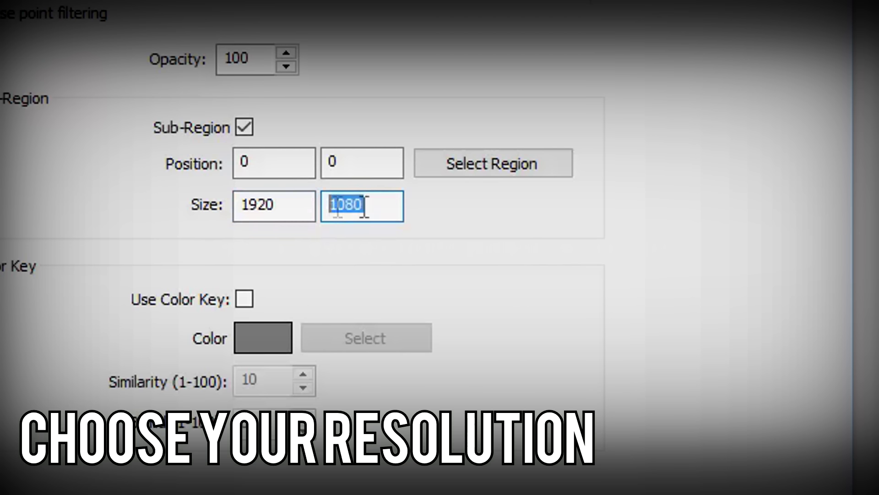
{"action": "type", "text": "1080"}
{"action": "left_click", "coordinate": [242, 127]}
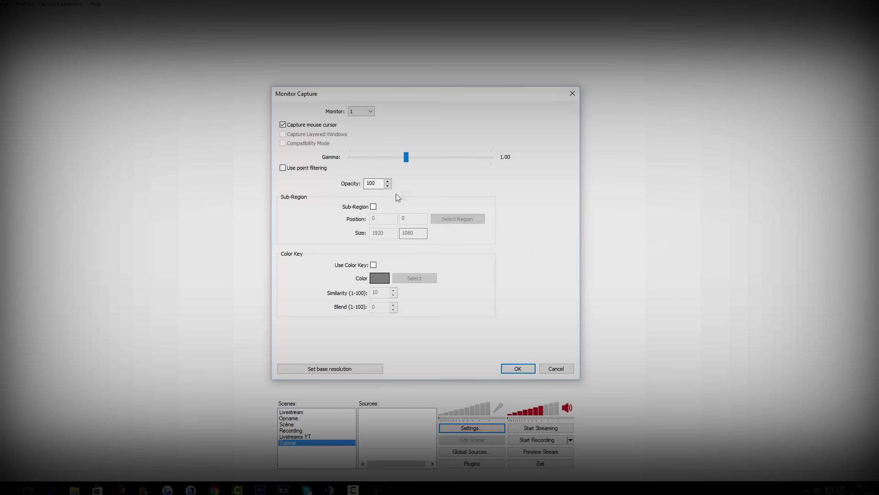
{"action": "left_click", "coordinate": [520, 369]}
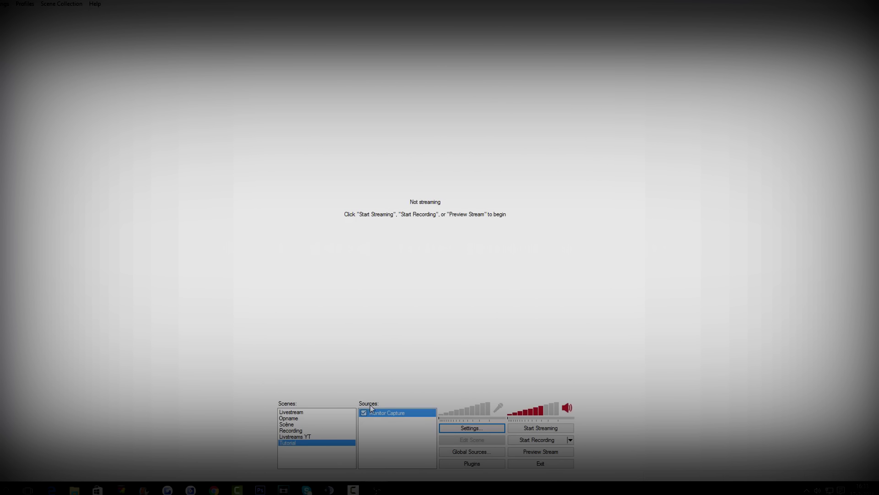
Switch to Chrome and open the agar.io website.
{"action": "left_click", "coordinate": [214, 489]}
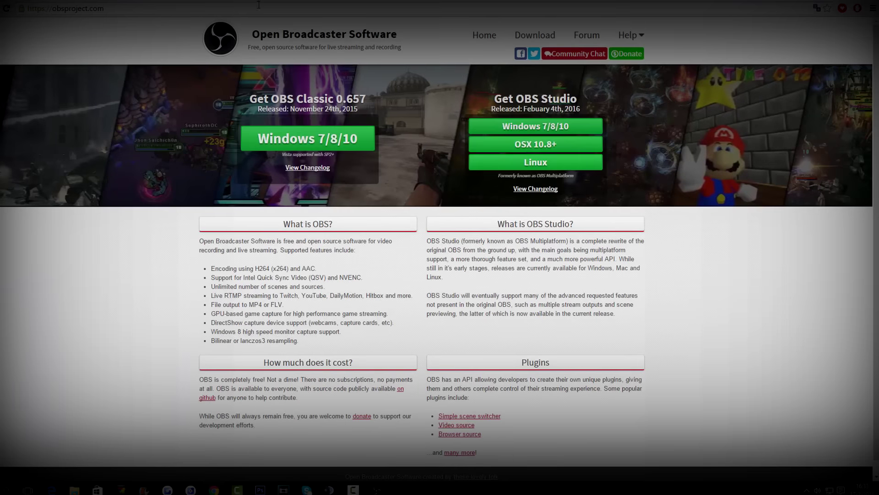
{"action": "left_click", "coordinate": [259, 2]}
{"action": "type", "text": "ag"}
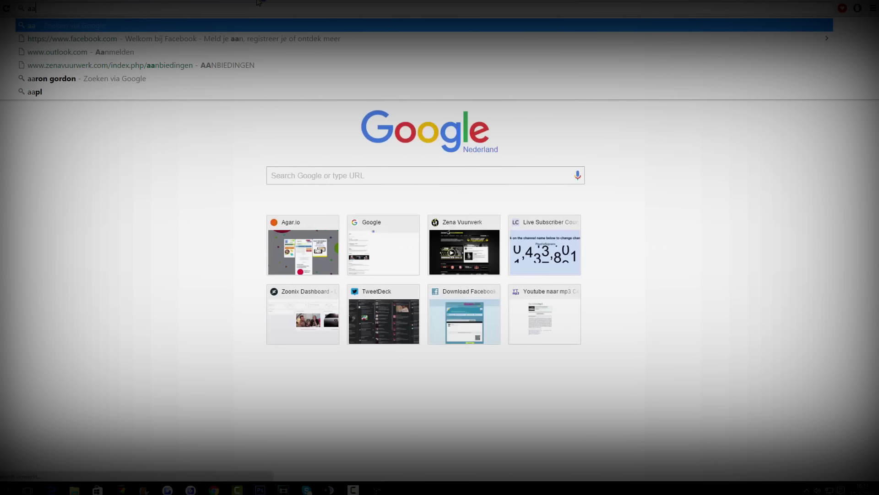
{"action": "key", "text": "Return"}
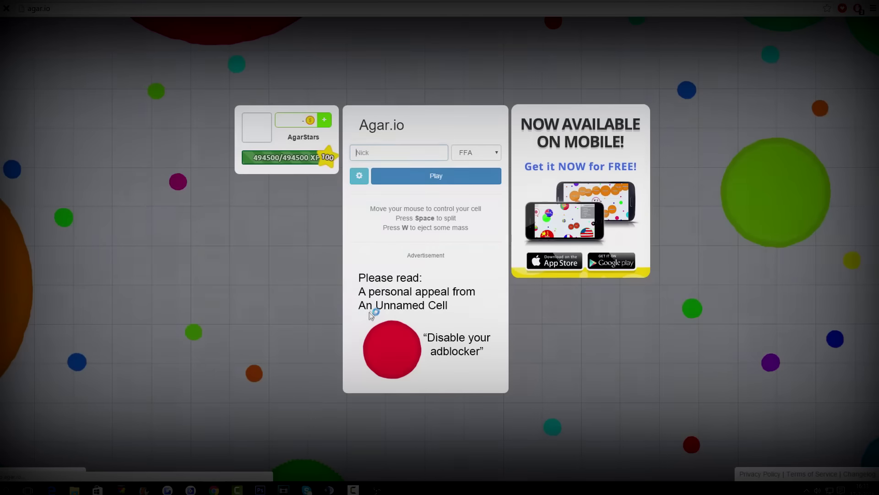
Switch to Open Broadcaster Software, start recording, and clear the text in the Agar.io nickname field while it records.
{"action": "left_click", "coordinate": [384, 490]}
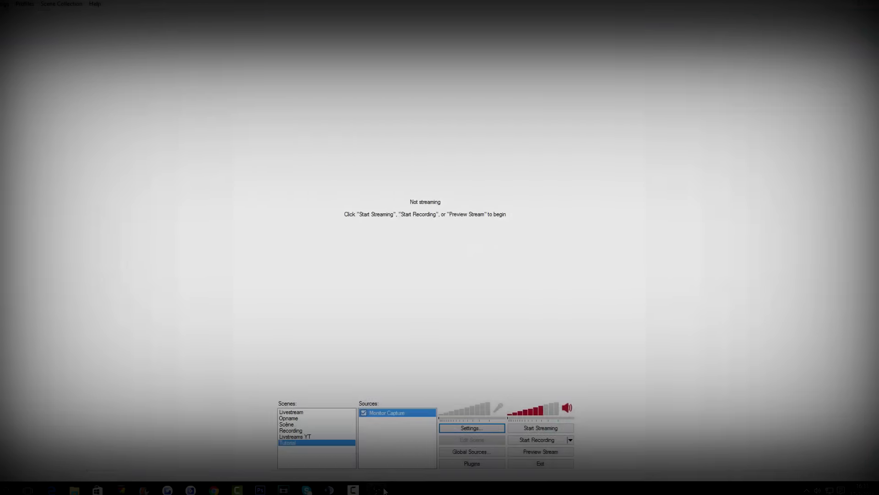
{"action": "left_click", "coordinate": [531, 441]}
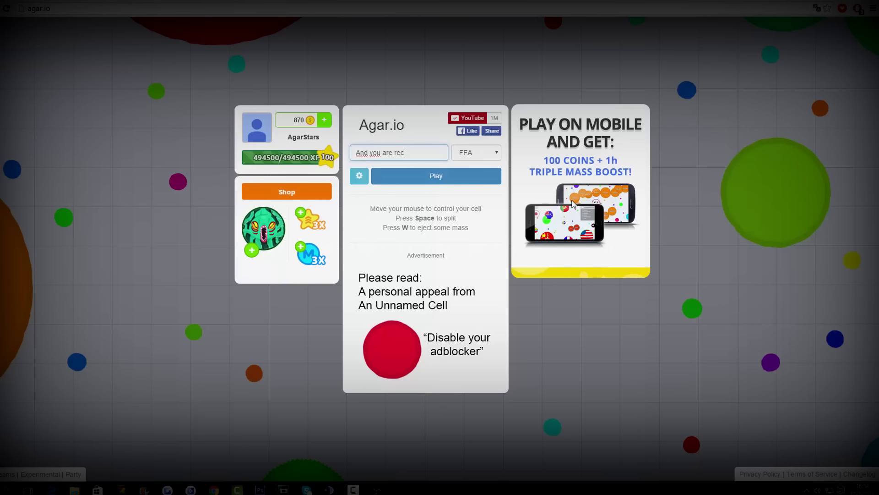
{"action": "key", "text": "BackSpace"}
{"action": "key", "text": "BackSpace"}
{"action": "key", "text": "BackSpace"}
{"action": "key", "text": "BackSpace"}
{"action": "key", "text": "BackSpace"}
{"action": "key", "text": "BackSpace"}
{"action": "key", "text": "BackSpace"}
{"action": "key", "text": "BackSpace"}
{"action": "key", "text": "BackSpace"}
{"action": "key", "text": "BackSpace"}
{"action": "key", "text": "BackSpace"}
{"action": "key", "text": "BackSpace"}
{"action": "key", "text": "BackSpace"}
{"action": "key", "text": "BackSpace"}
Return to Open Broadcaster Software and stop the recording, and start and stop a stream preview.
{"action": "left_click", "coordinate": [374, 490]}
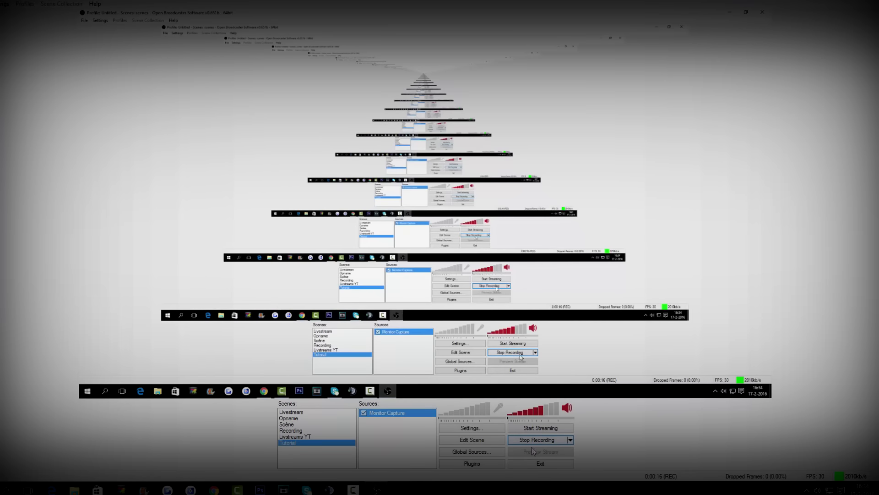
{"action": "left_click", "coordinate": [556, 439]}
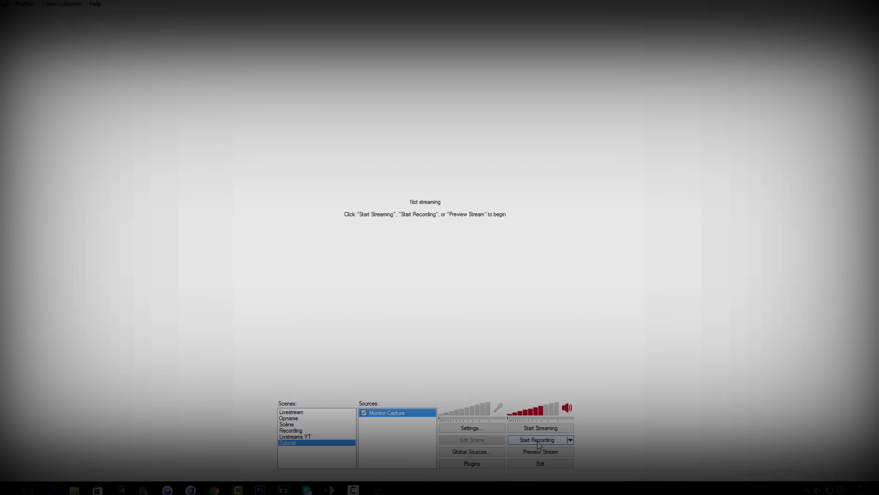
{"action": "left_click", "coordinate": [534, 453]}
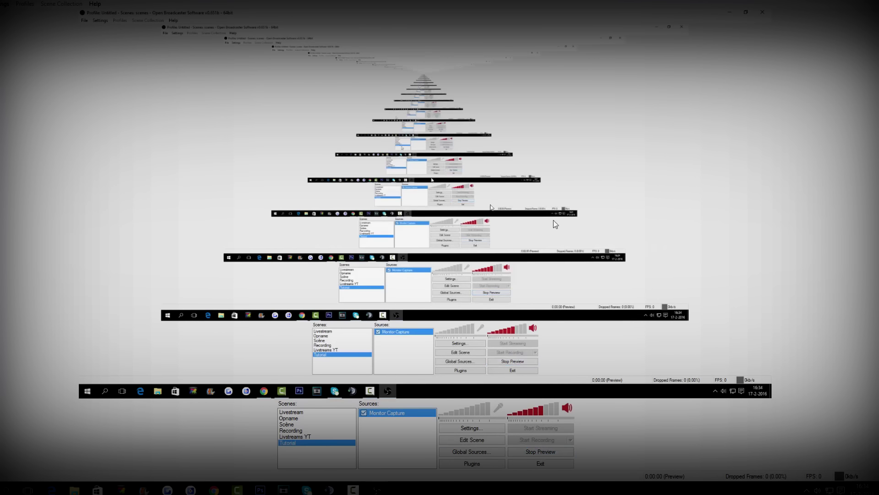
{"action": "left_click", "coordinate": [540, 451]}
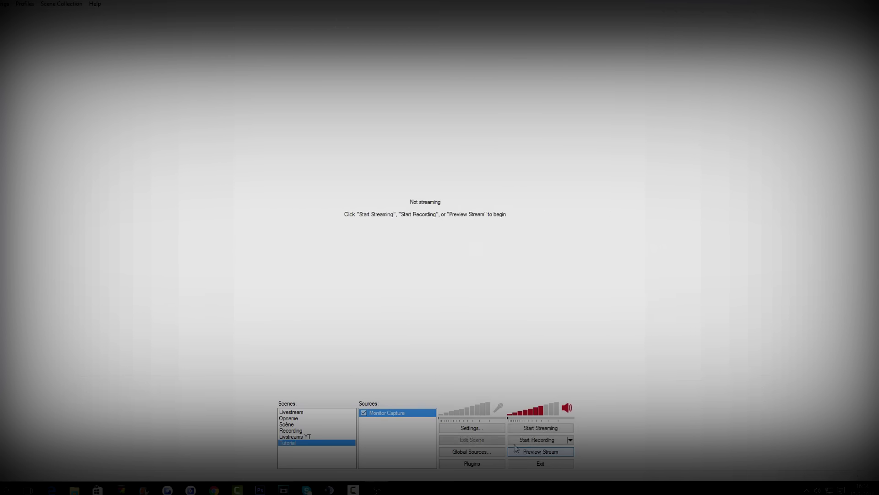
Add a text source to the Tutorial scene and enter "tutorial" as its text.
{"action": "right_click", "coordinate": [393, 432]}
{"action": "mouse_move", "coordinate": [404, 431]}
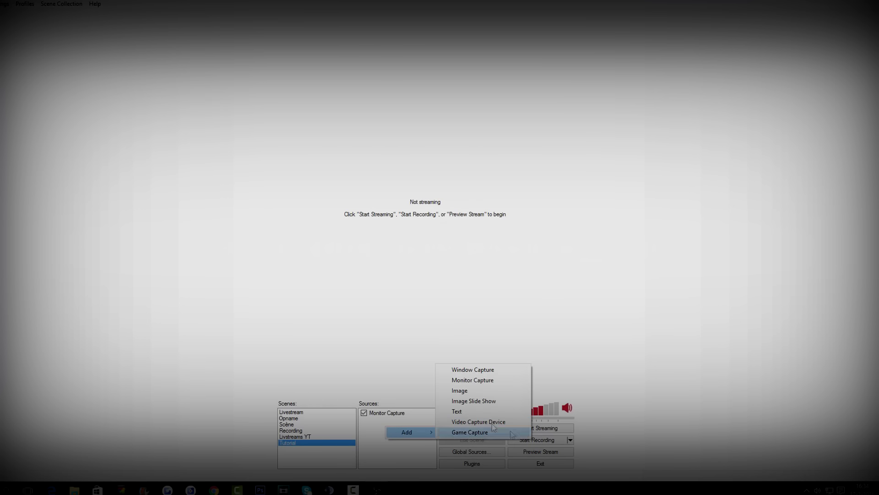
{"action": "left_click", "coordinate": [453, 410]}
{"action": "left_click", "coordinate": [463, 247]}
{"action": "left_click", "coordinate": [415, 305]}
{"action": "type", "text": "tutorial"}
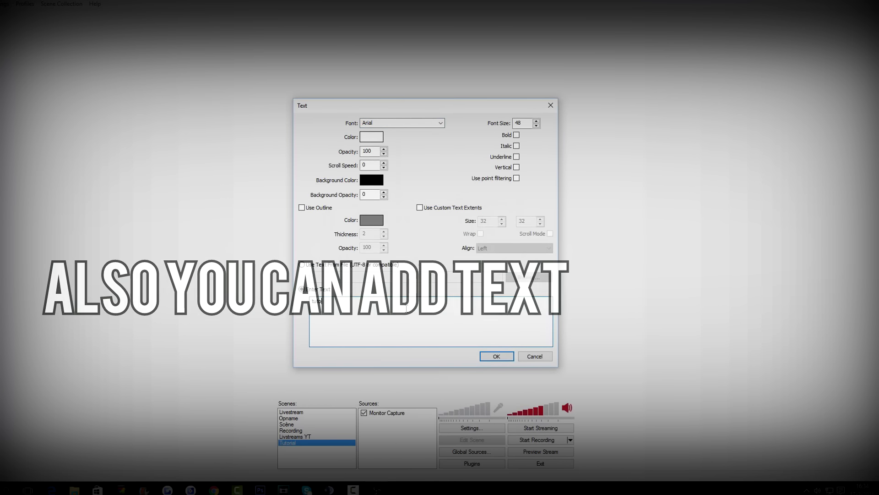
Choose a different font for the tutorial text and confirm the text source.
{"action": "left_click", "coordinate": [407, 122]}
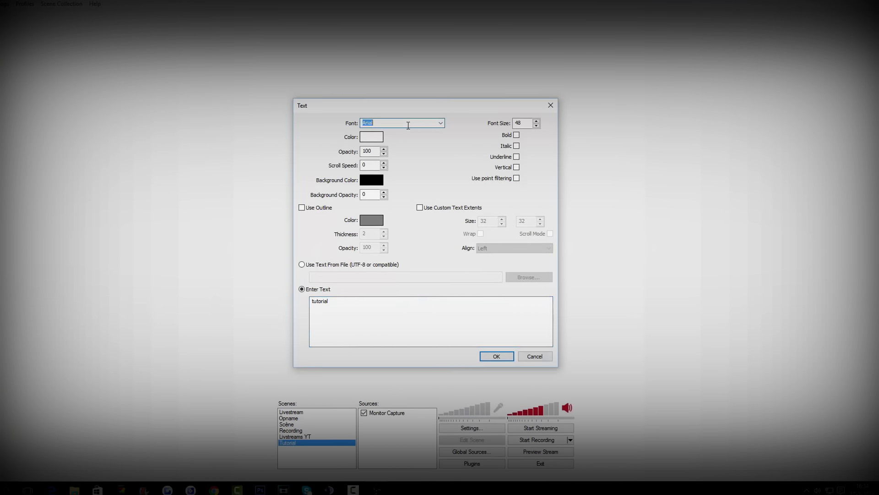
{"action": "left_click", "coordinate": [441, 124]}
{"action": "left_click", "coordinate": [396, 185]}
{"action": "left_click", "coordinate": [492, 356]}
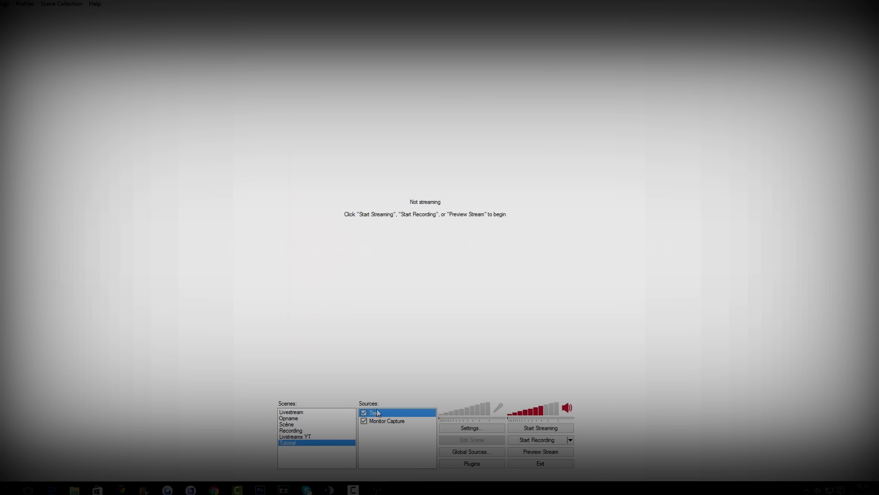
Preview the stream and, in scene editing, resize the tutorial text and place it small in the upper-left area of the scene.
{"action": "left_click", "coordinate": [526, 450]}
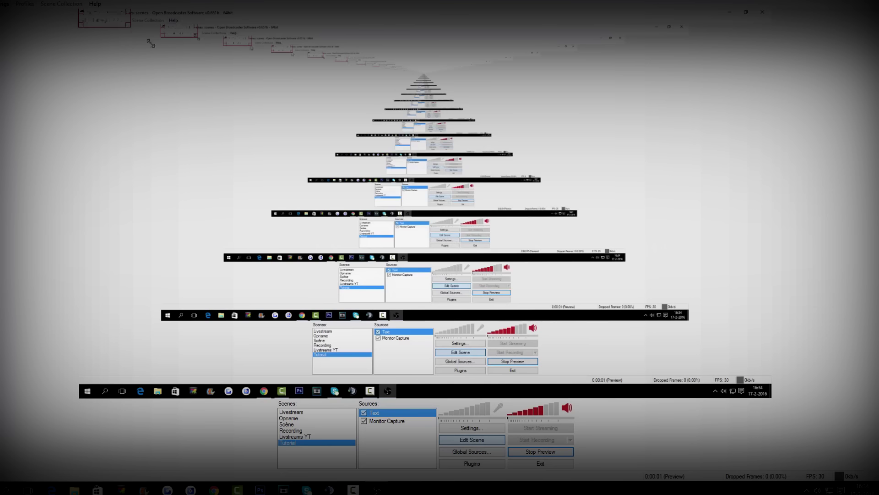
{"action": "left_click_drag", "start_coordinate": [127, 25], "coordinate": [451, 146]}
{"action": "left_click_drag", "start_coordinate": [270, 81], "coordinate": [397, 167]}
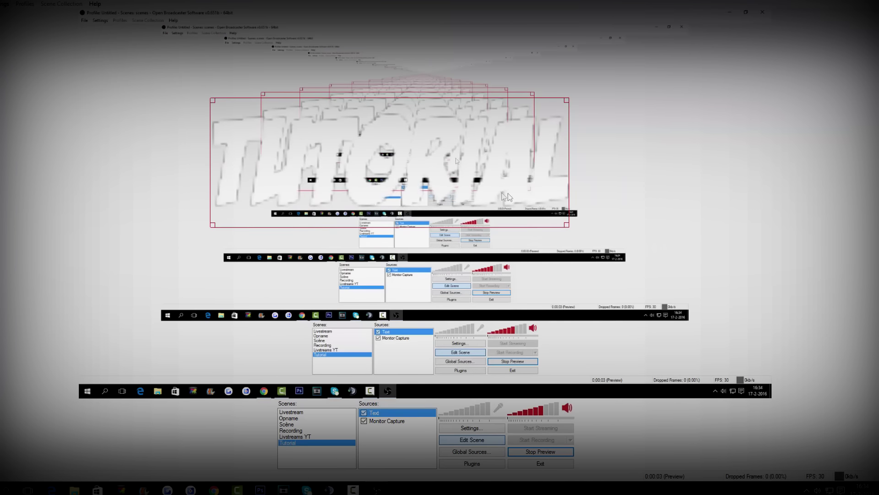
{"action": "left_click_drag", "start_coordinate": [568, 229], "coordinate": [269, 170]}
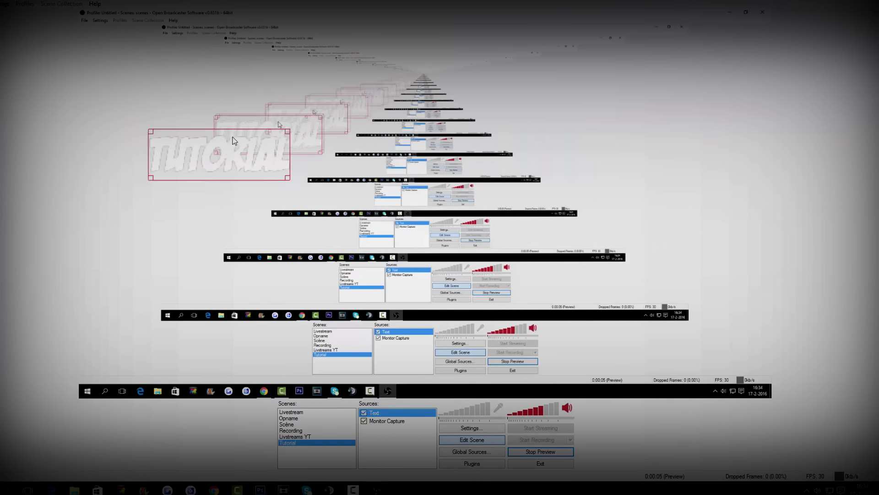
Restart the stream preview to check the placed tutorial text, and stop it again.
{"action": "left_click", "coordinate": [554, 454]}
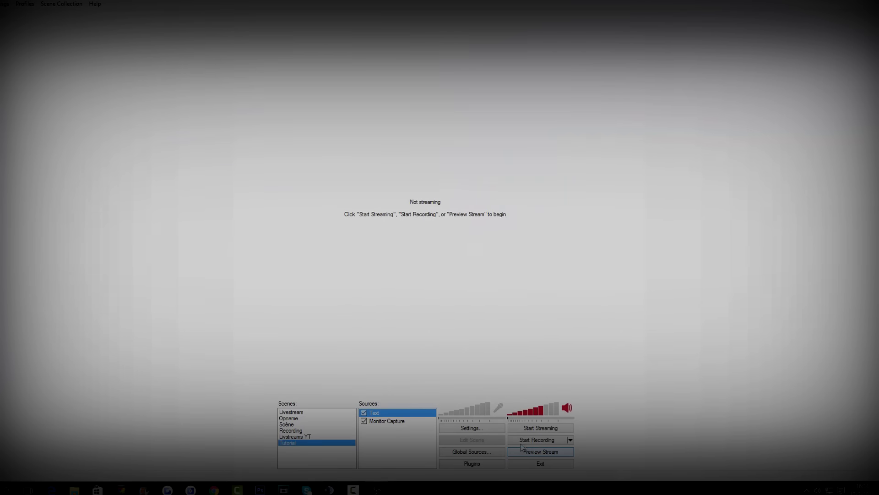
{"action": "left_click", "coordinate": [525, 452]}
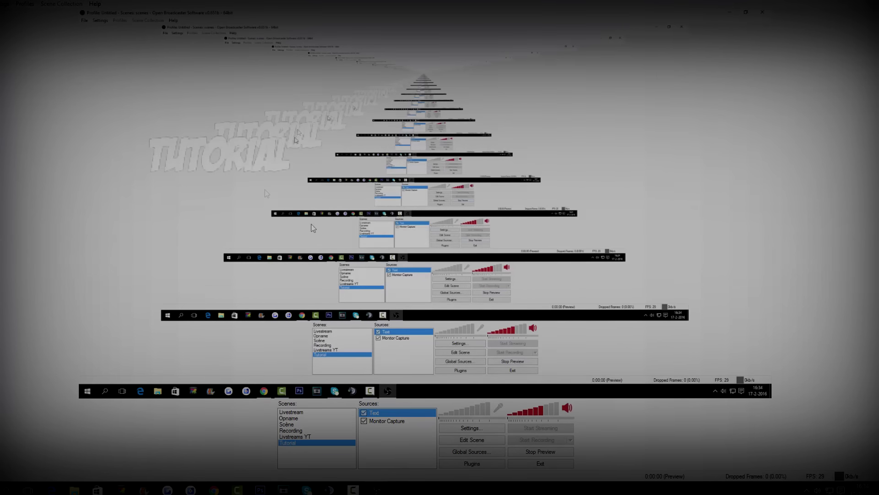
{"action": "left_click", "coordinate": [562, 452]}
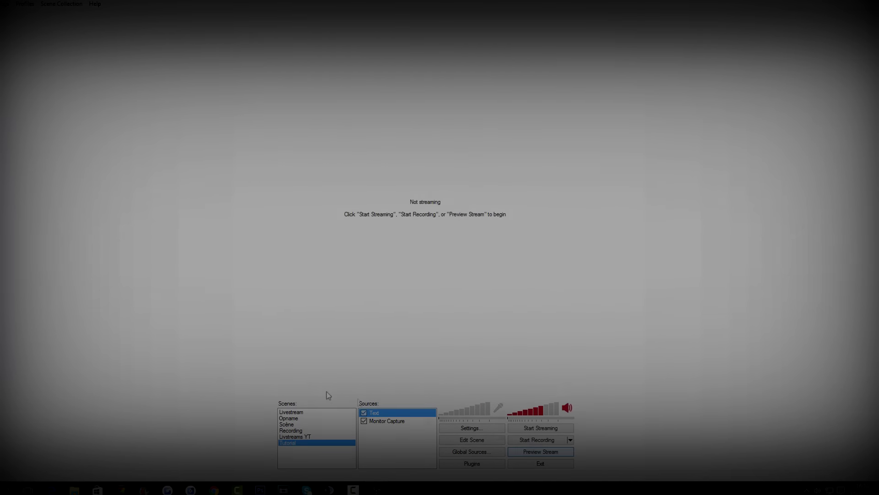
Delete the Text source from the Tutorial scene and open the list of source types that can be added.
{"action": "right_click", "coordinate": [374, 416]}
{"action": "left_click", "coordinate": [416, 381]}
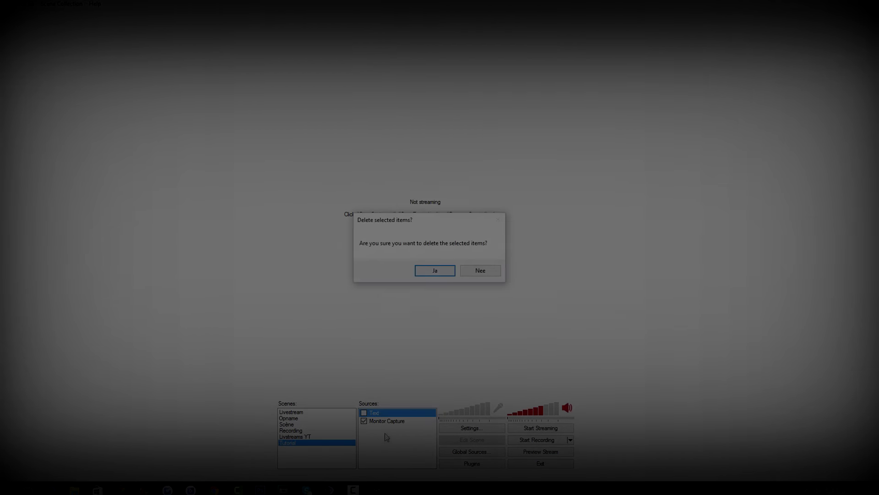
{"action": "left_click", "coordinate": [438, 273]}
{"action": "right_click", "coordinate": [378, 423]}
{"action": "mouse_move", "coordinate": [403, 429]}
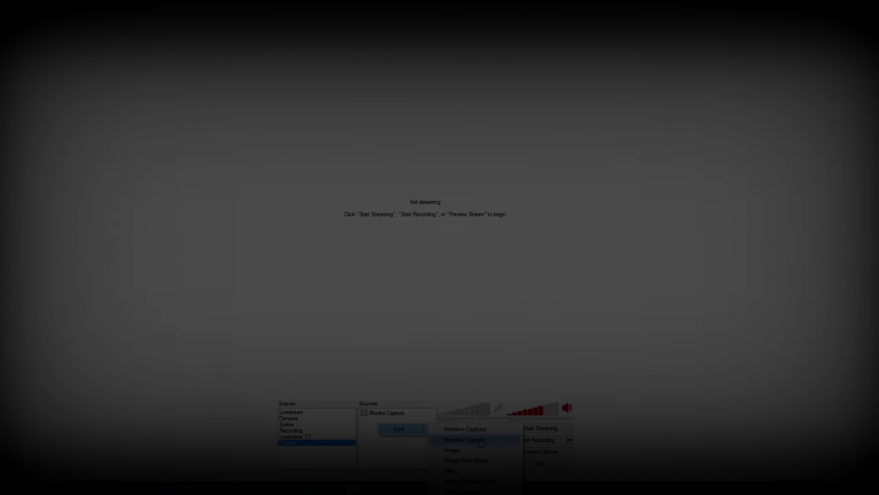